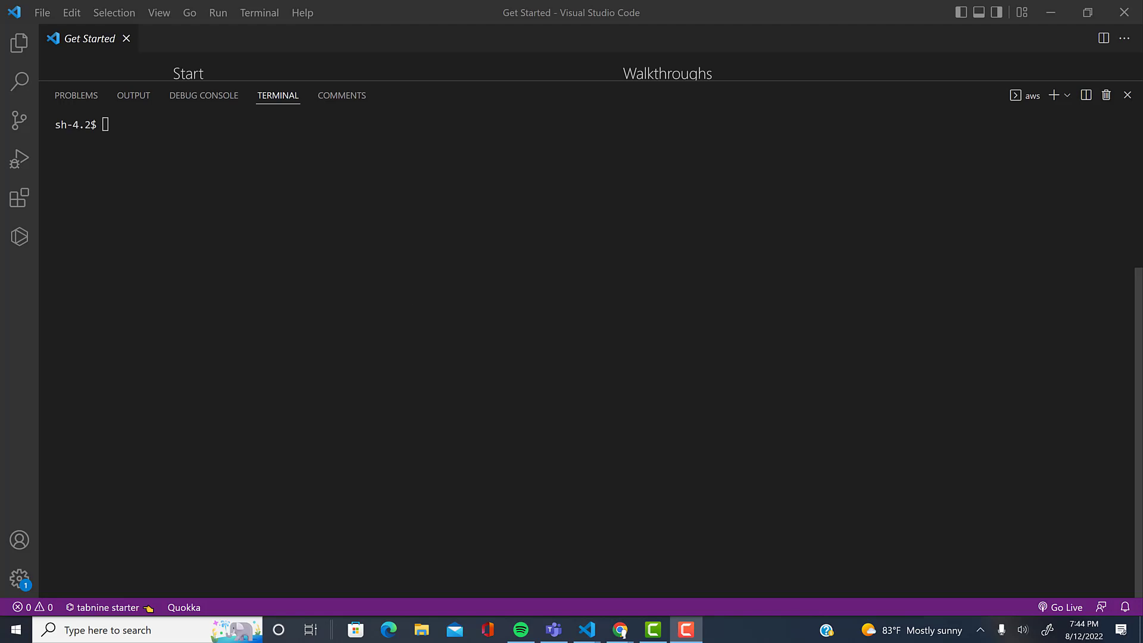
- Run aws configure in a new PowerShell terminal
left_click(7, 632)
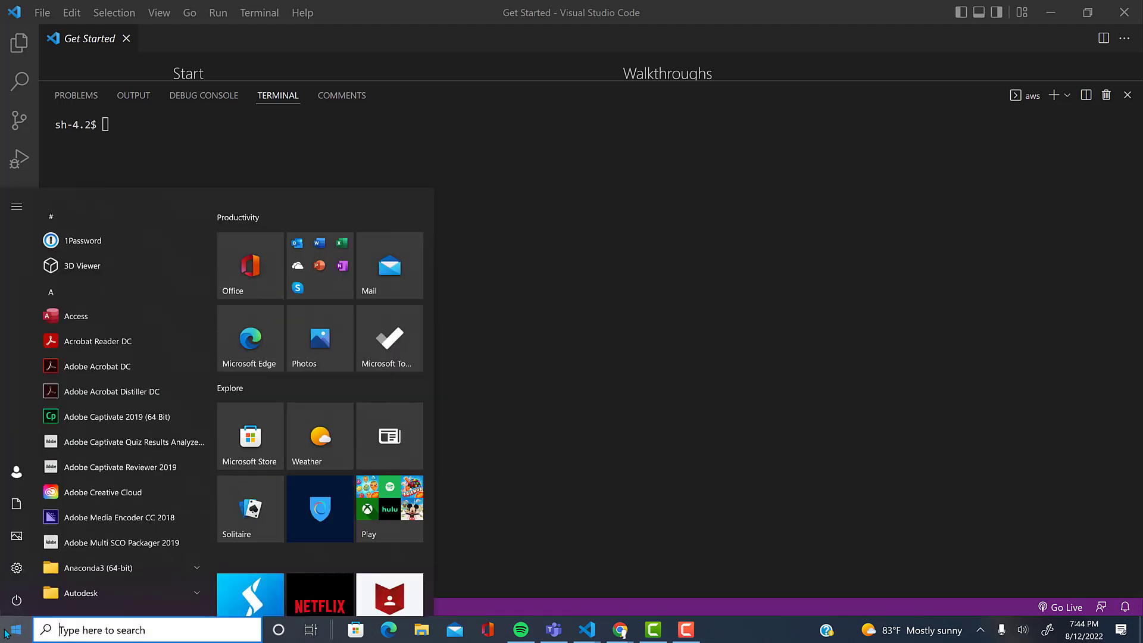
left_click(596, 201)
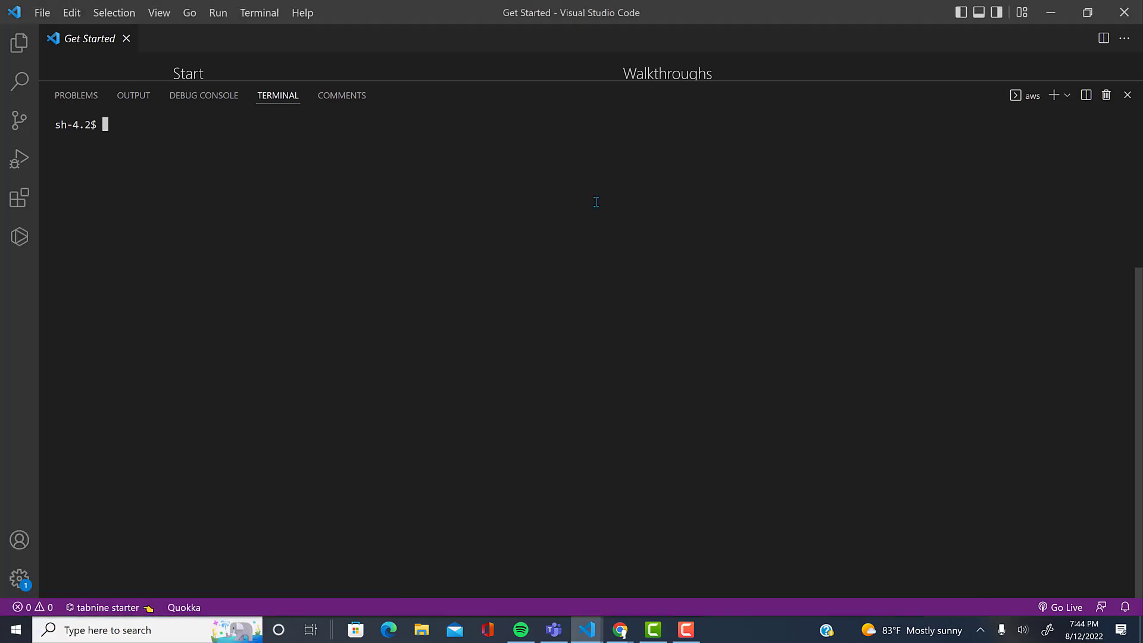
key("ctrl+shift+grave")
type("aws")
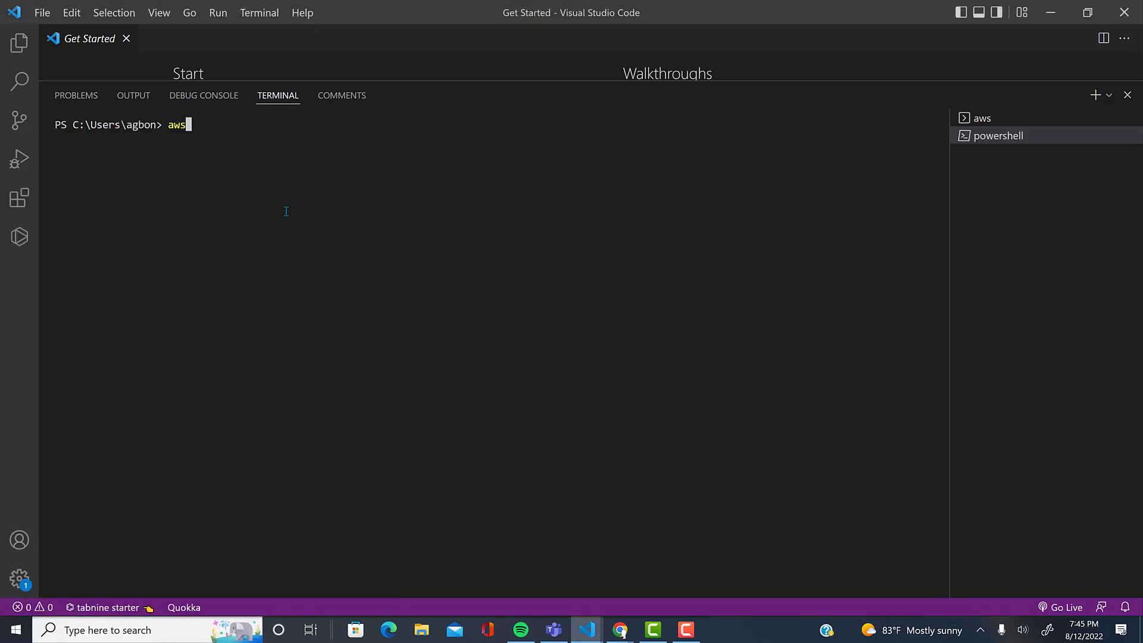
type(" configure")
key("Return")
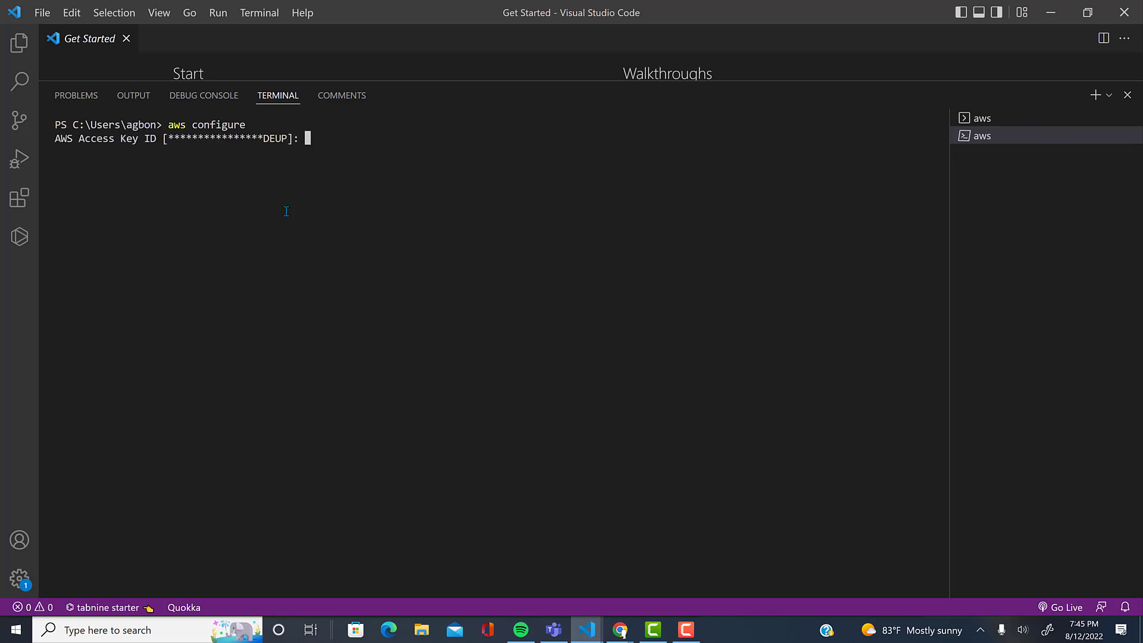
- Keep the stored access key ID, secret access key, default region and output format for the AWS configuration
key("Return")
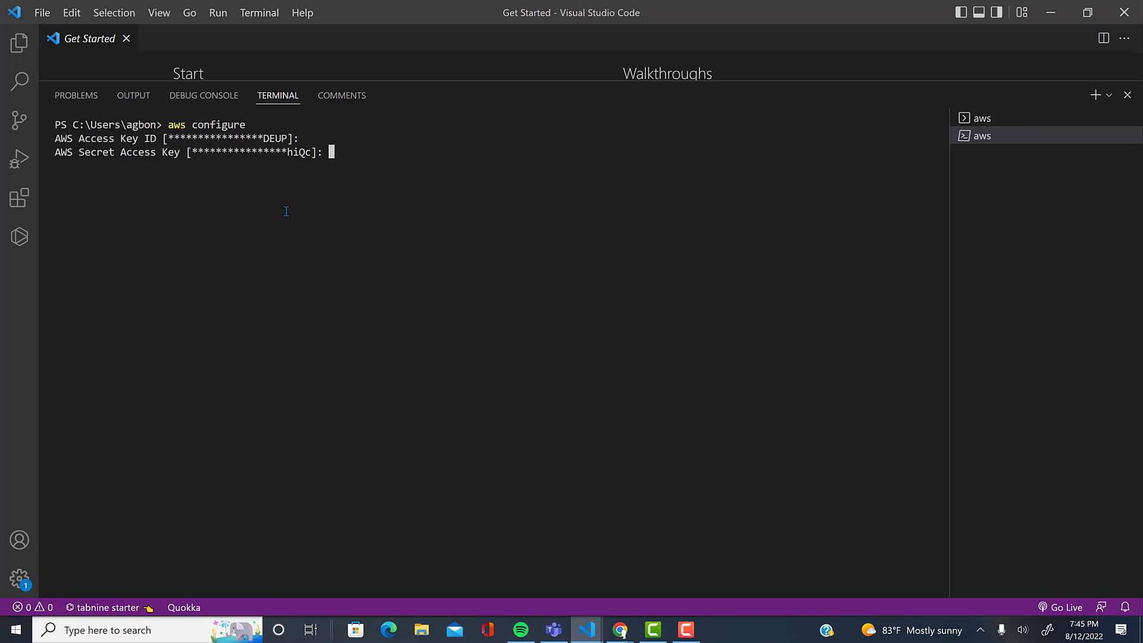
key("Return")
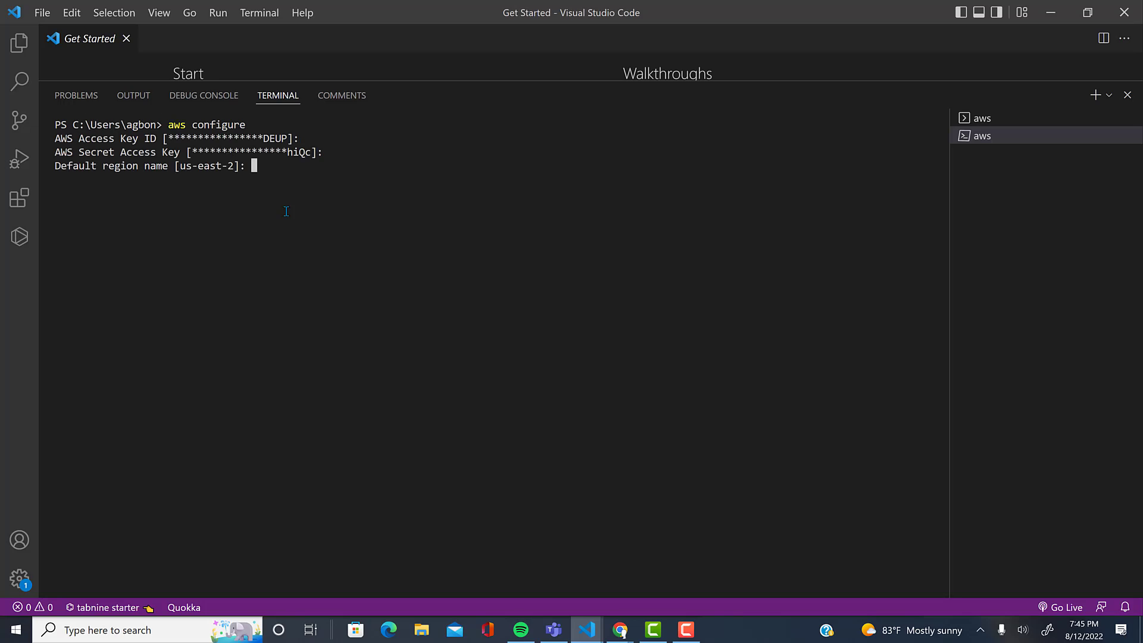
key("Return")
key("Return")
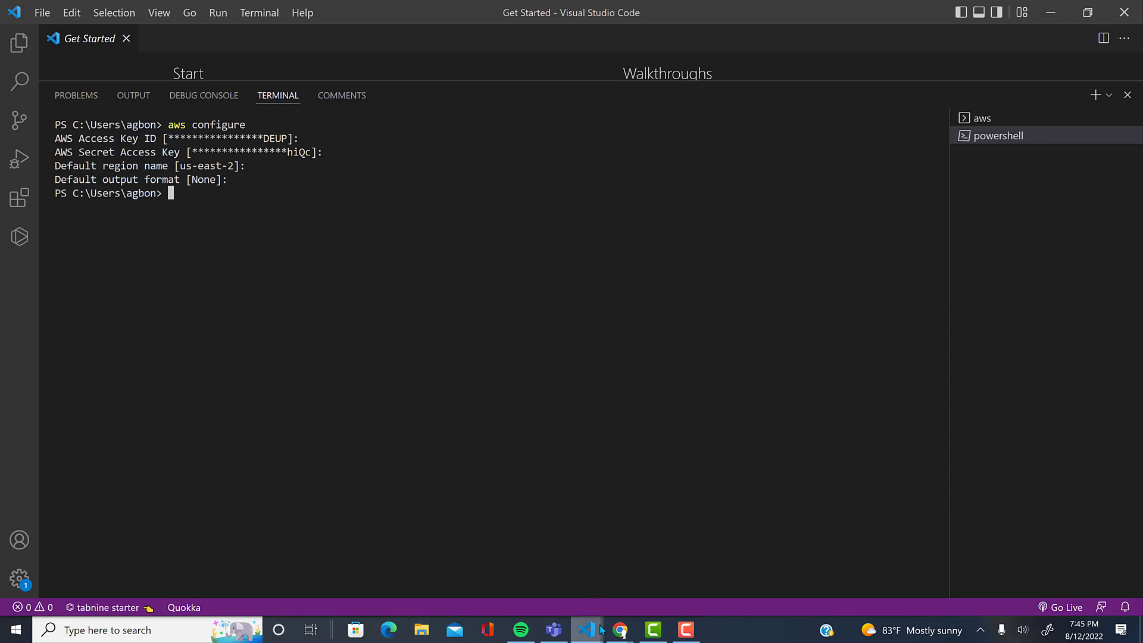
- Switch to the EC2 console in Chrome and start launching a new instance
left_click(621, 631)
left_click(817, 570)
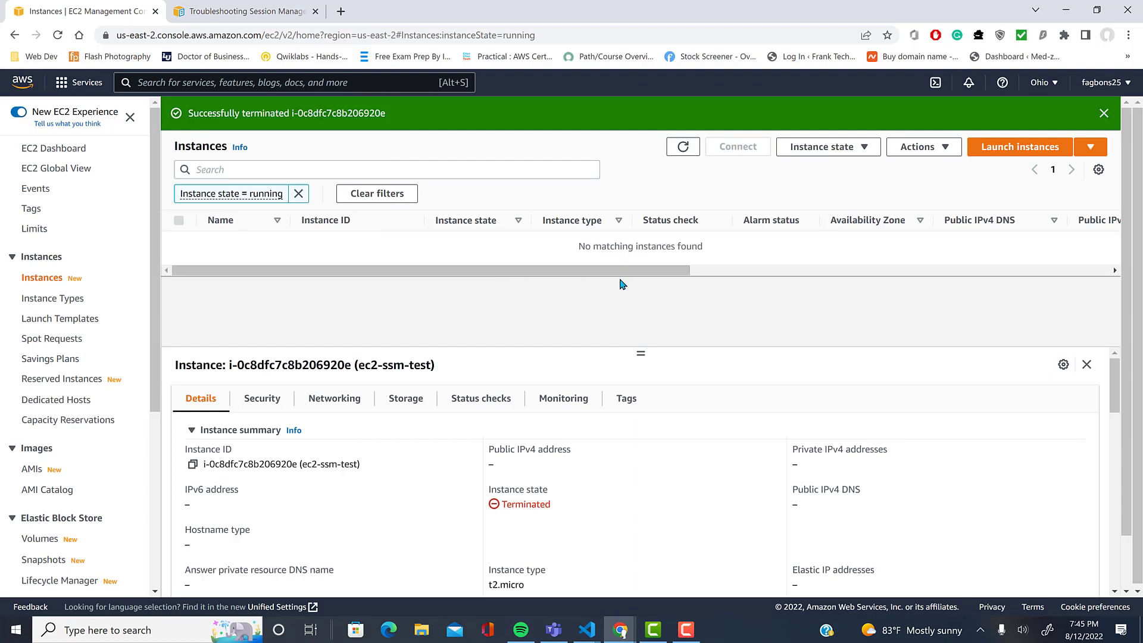
left_click(1005, 148)
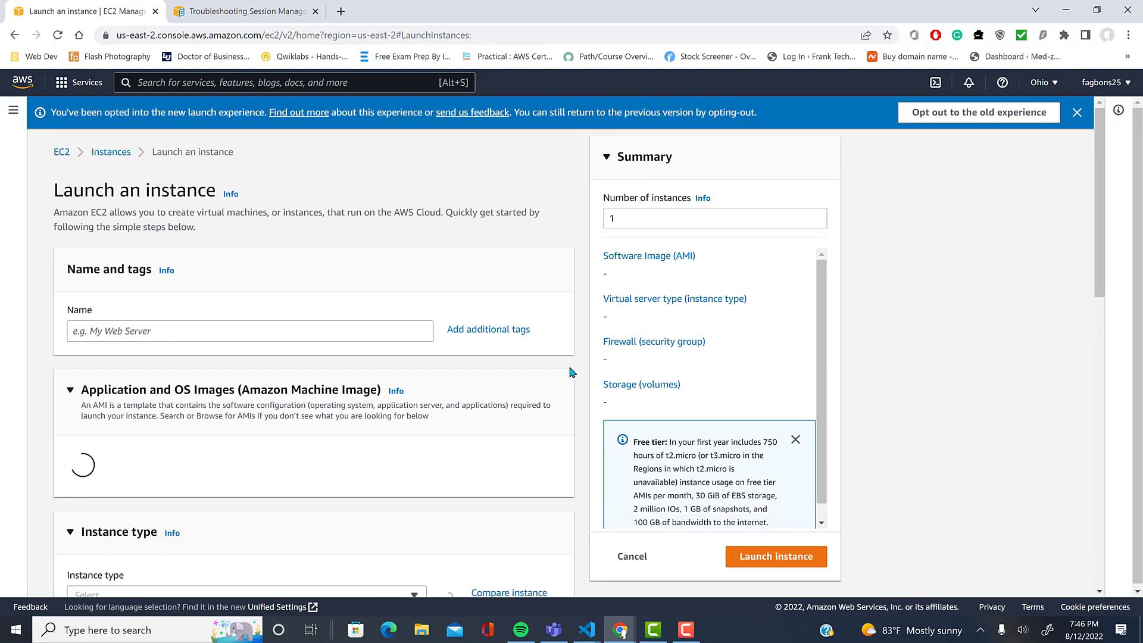
- Name the new instance ssm-test-2
left_click(203, 332)
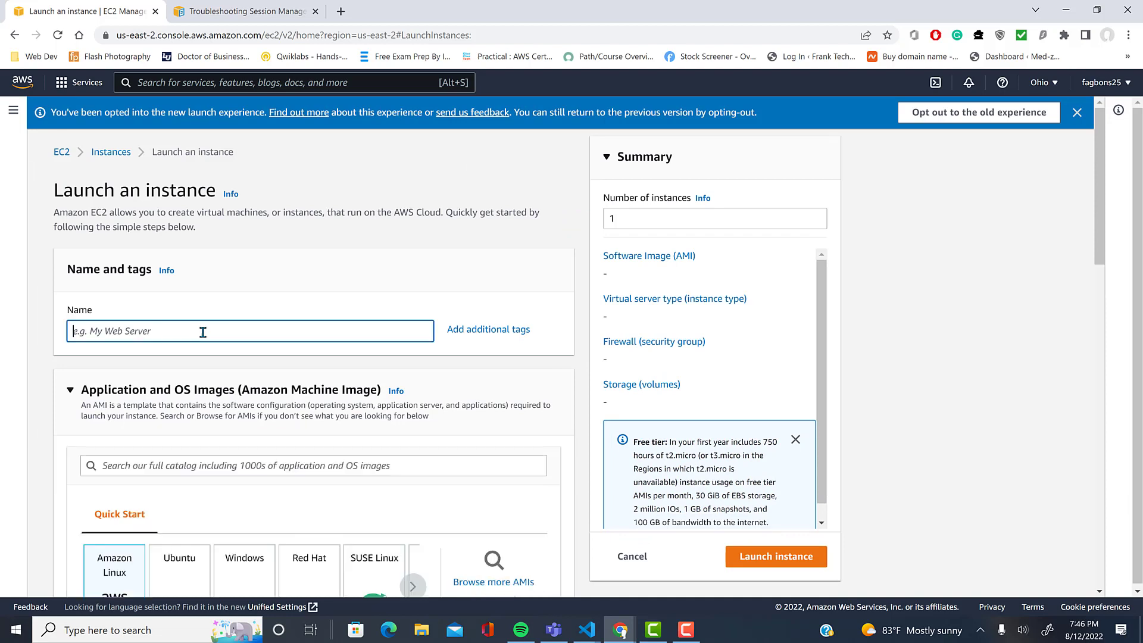
type("ssm")
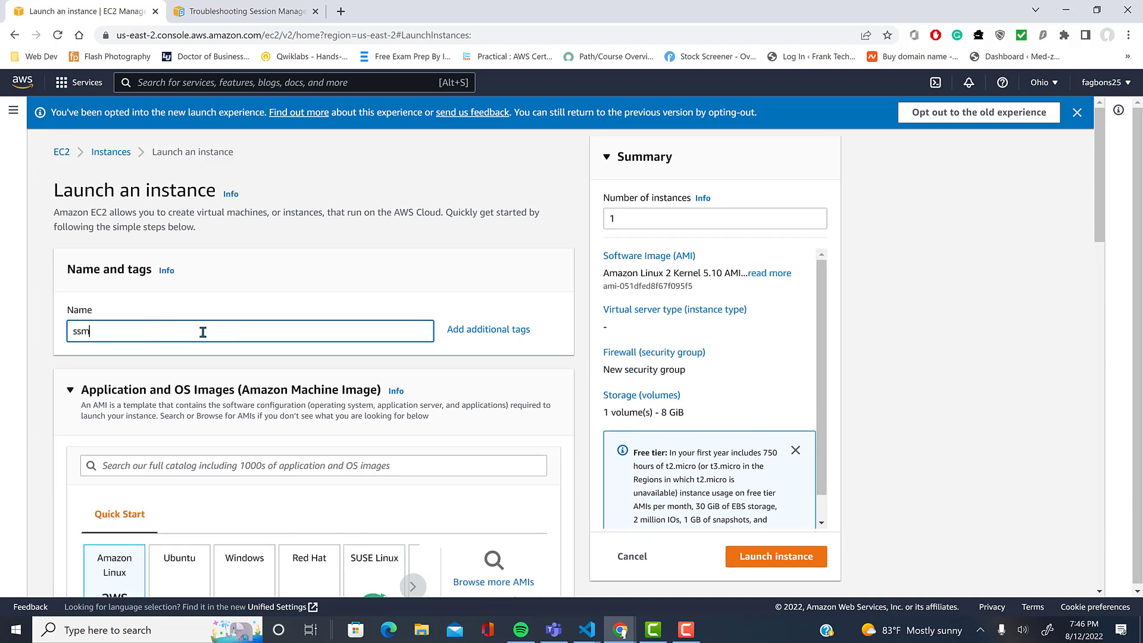
type("-tes")
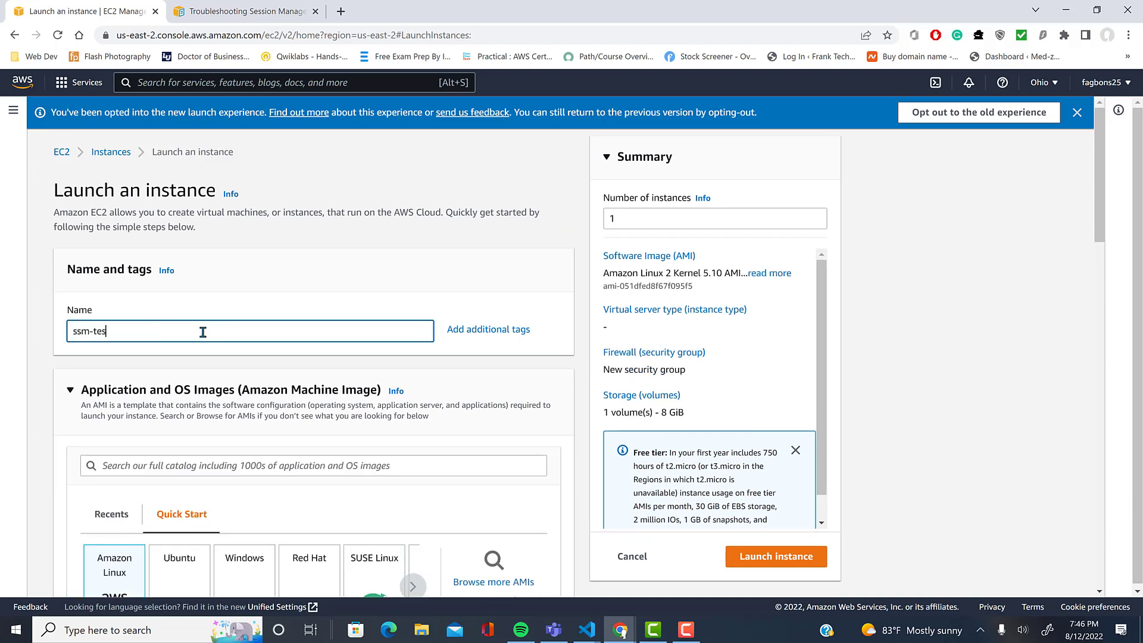
type("t-2")
- Allow HTTPS and HTTP traffic from the internet in the instance's new security group
scroll(140, 375, "down", 2)
scroll(169, 206, "down", 3)
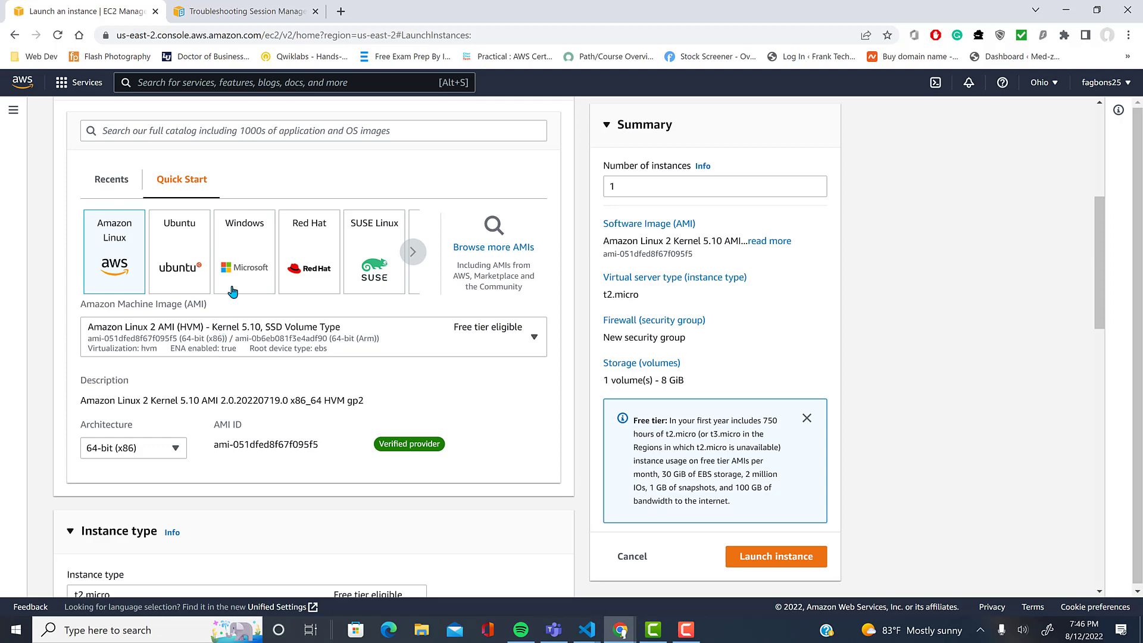
scroll(247, 300, "down", 2)
scroll(247, 298, "down", 1)
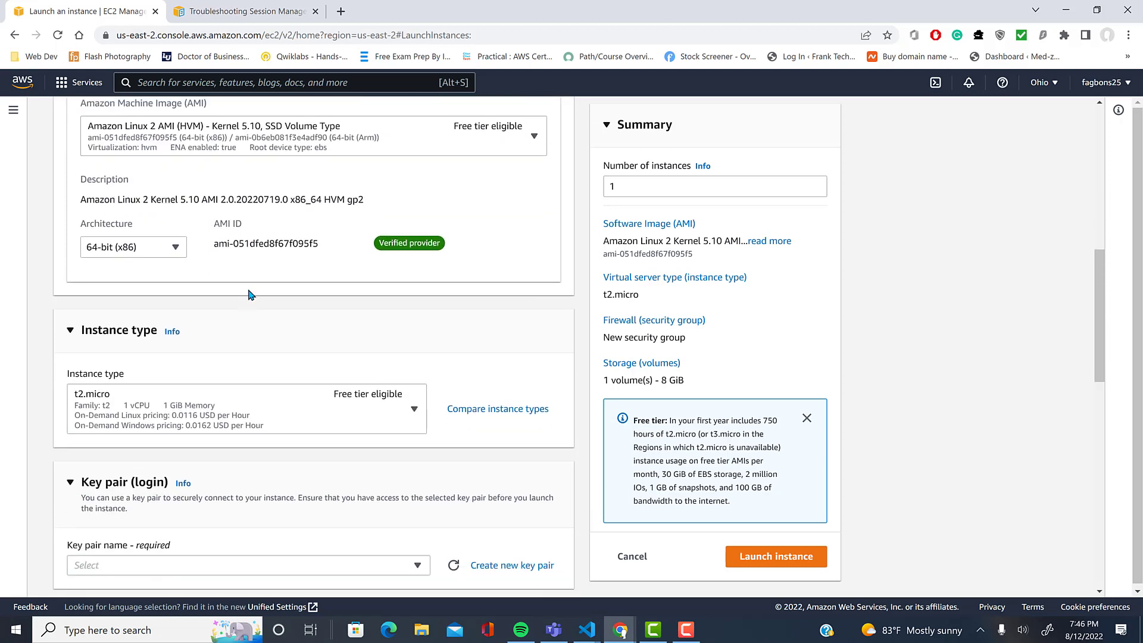
scroll(248, 292, "down", 3)
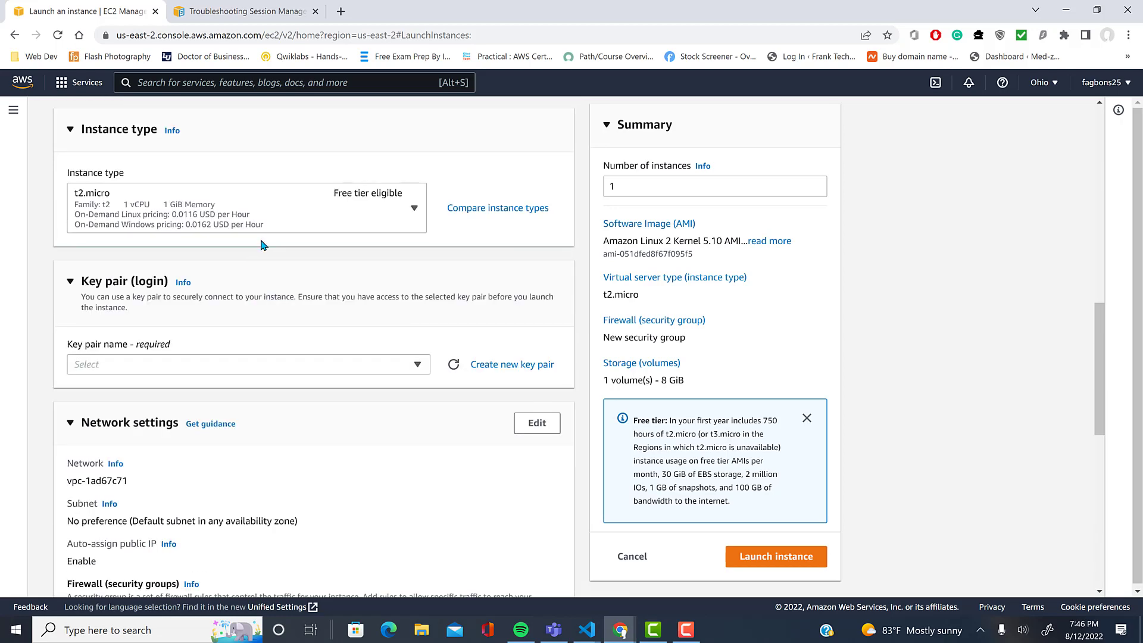
scroll(264, 245, "down", 1)
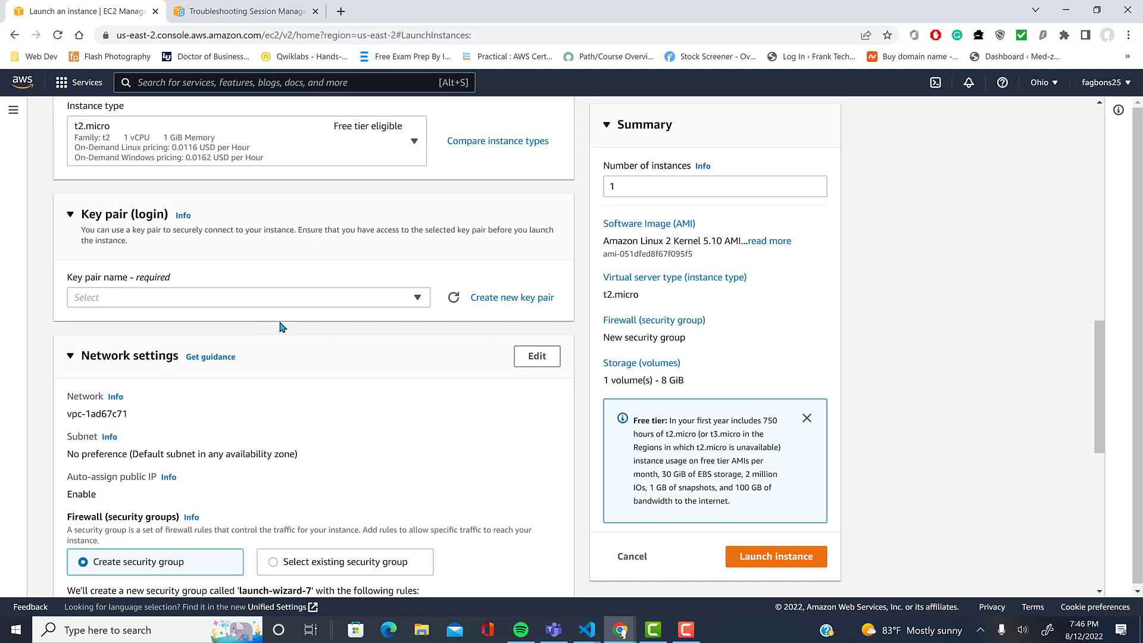
scroll(323, 355, "down", 1)
scroll(324, 357, "down", 5)
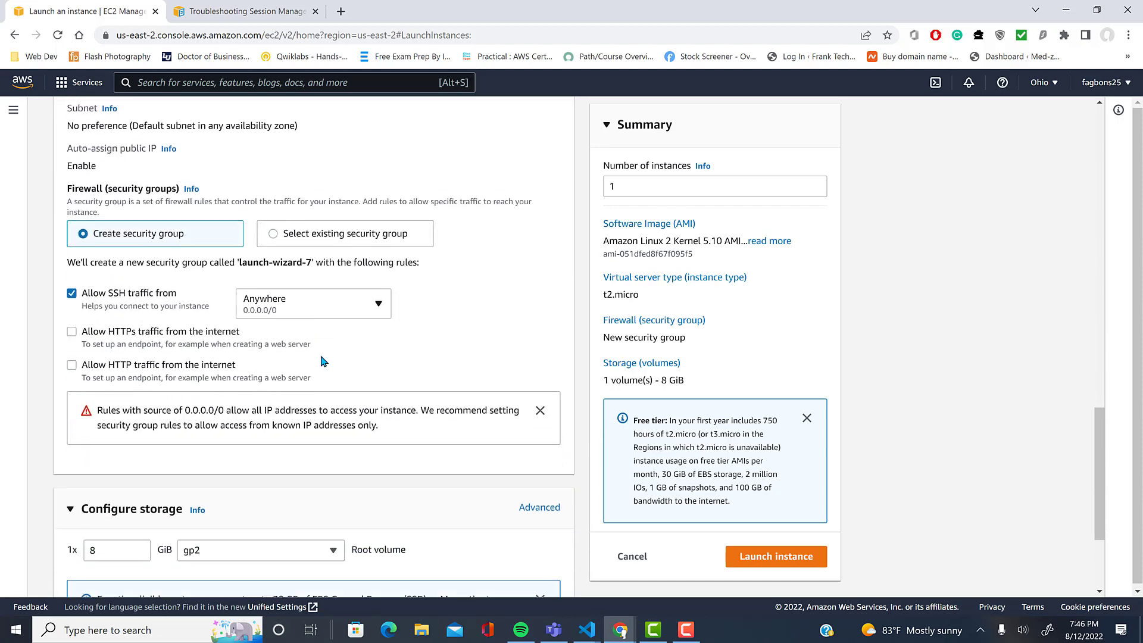
scroll(319, 347, "down", 1)
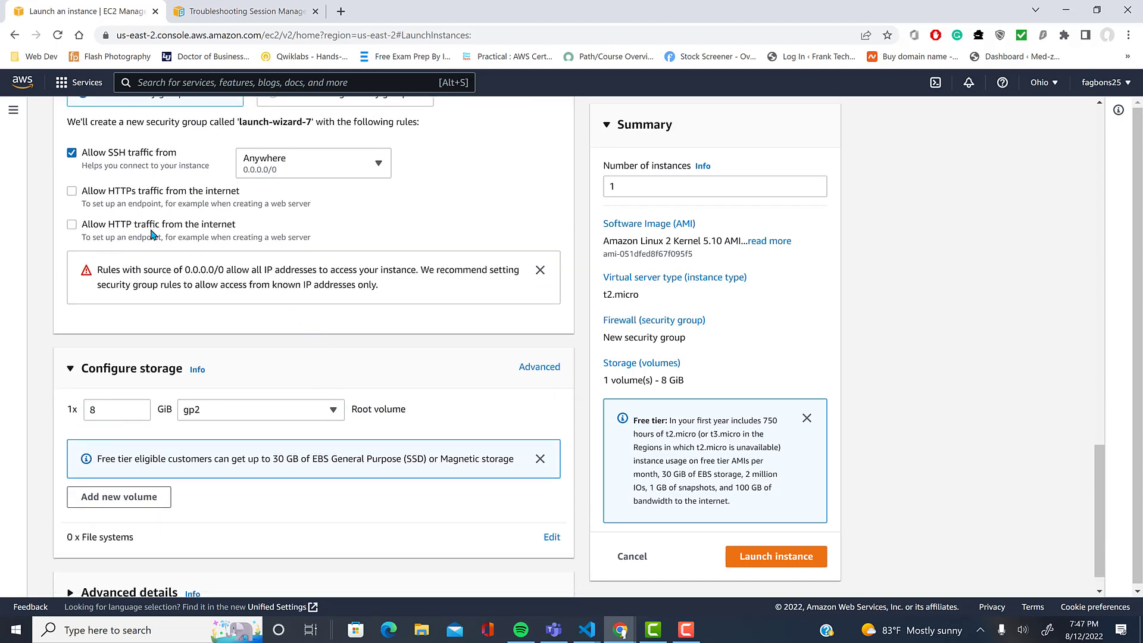
left_click(72, 191)
left_click(71, 226)
- Expand the instance's advanced details and start creating a new IAM profile for it
scroll(286, 309, "down", 1)
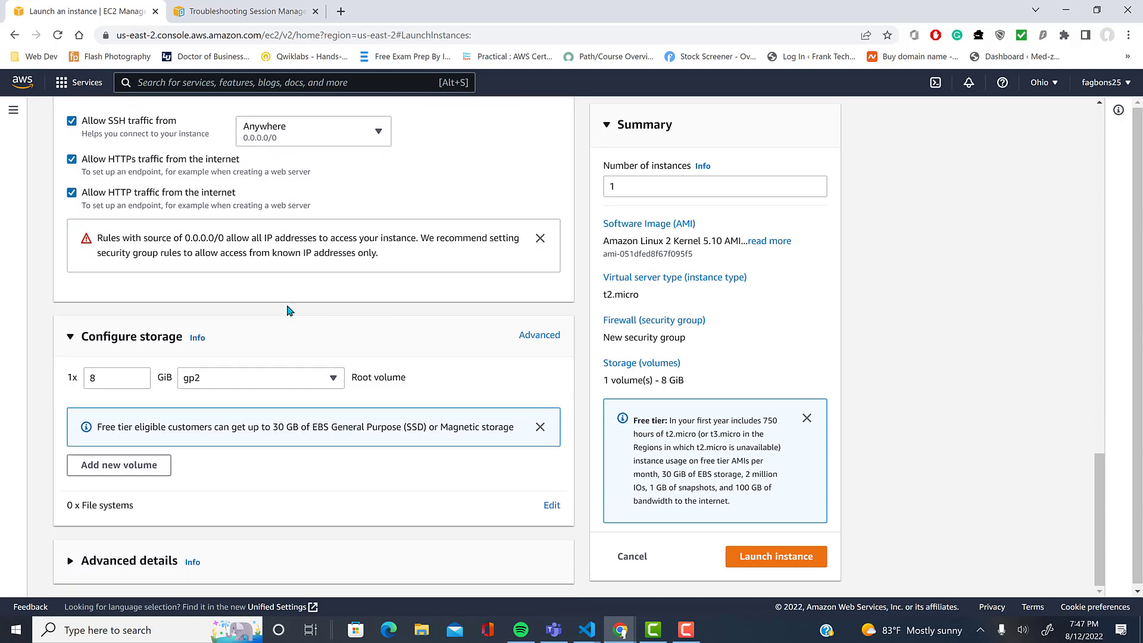
left_click(89, 562)
scroll(314, 420, "down", 3)
scroll(316, 424, "down", 3)
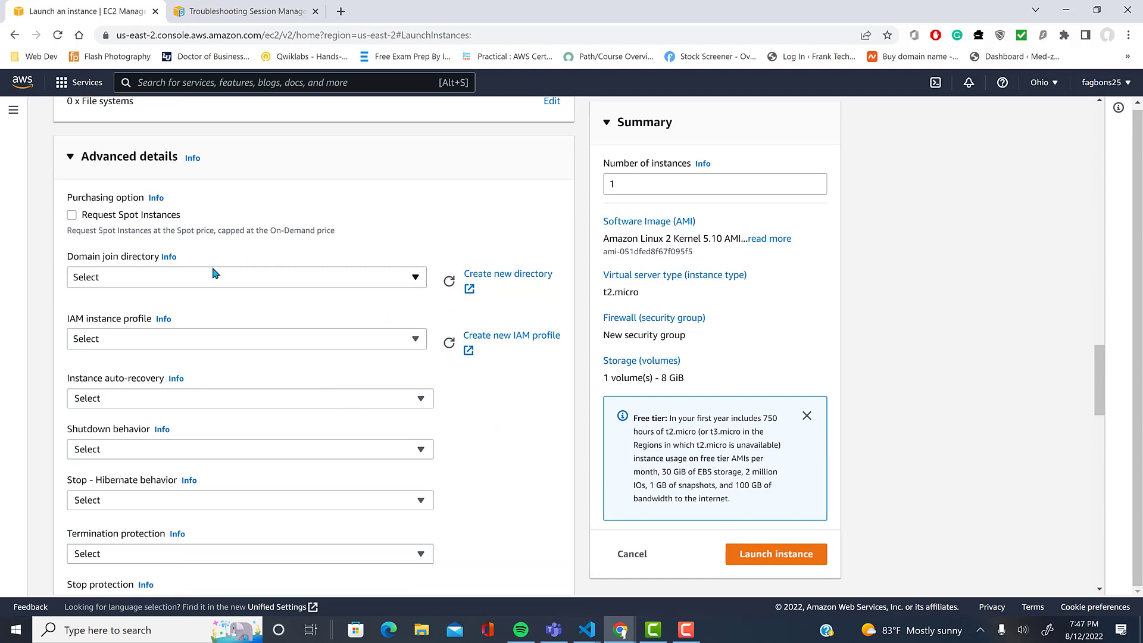
left_click(177, 338)
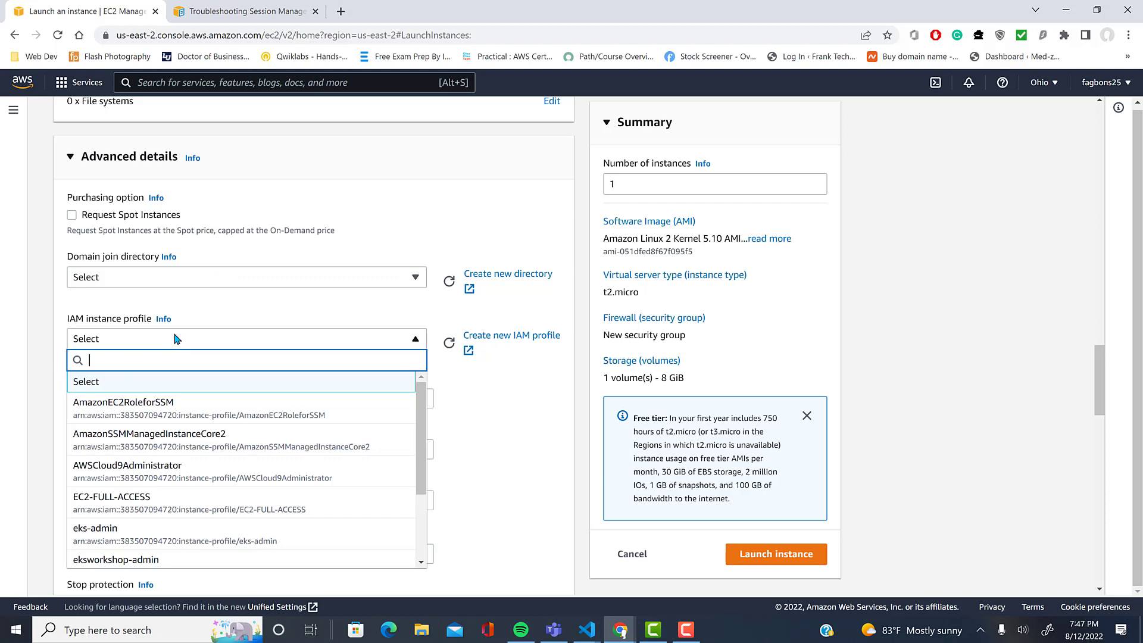
left_click(504, 337)
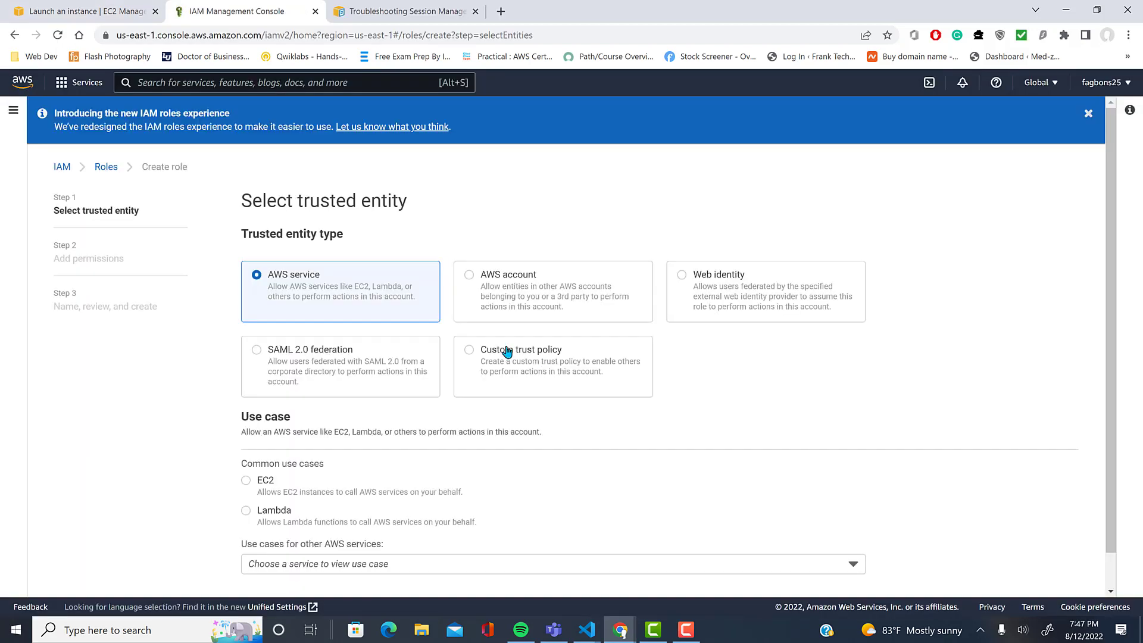
- Set EC2 as the use case of the AWS service role and proceed to its permissions
scroll(410, 411, "down", 1)
left_click(246, 444)
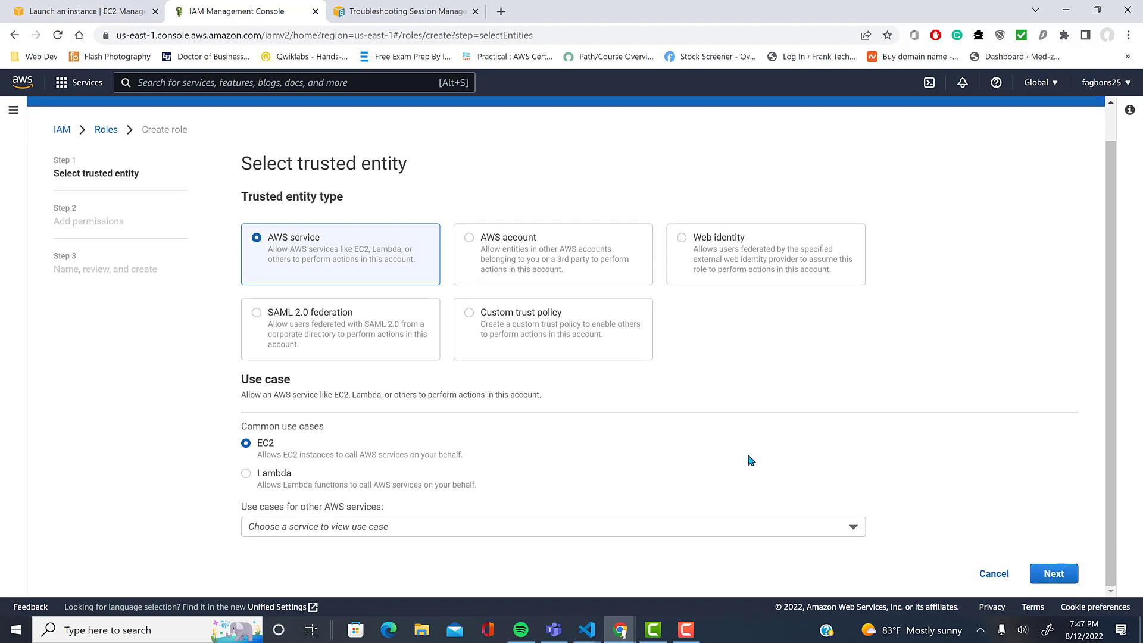
left_click(1055, 574)
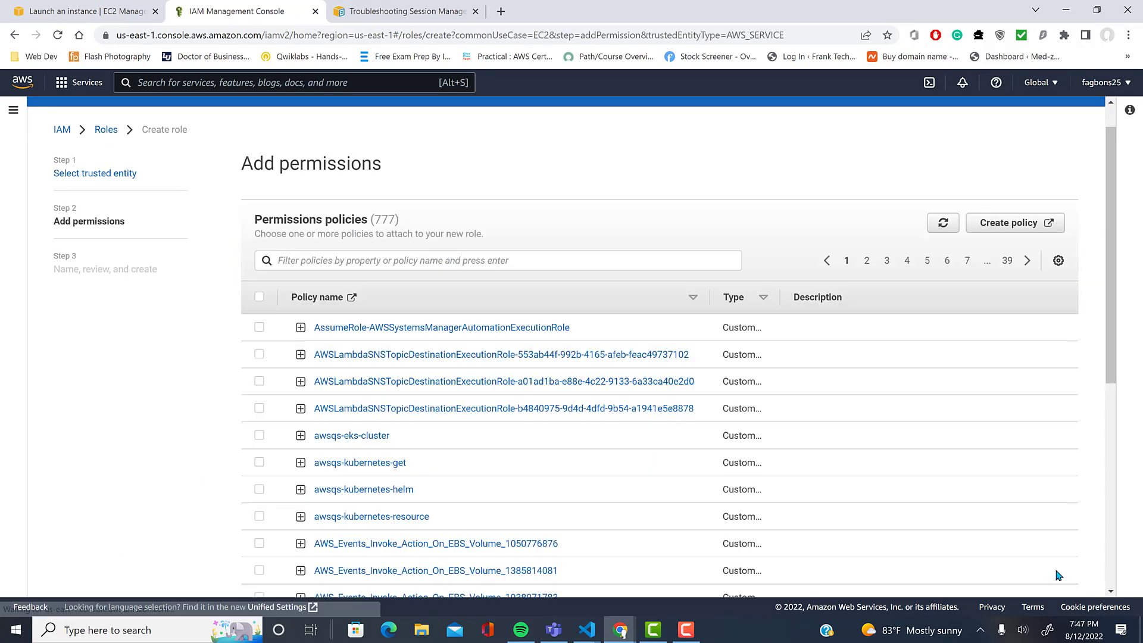
- Filter the permissions policies by ssm and select AmazonSSMManagedInstanceCore for the role
left_click(329, 261)
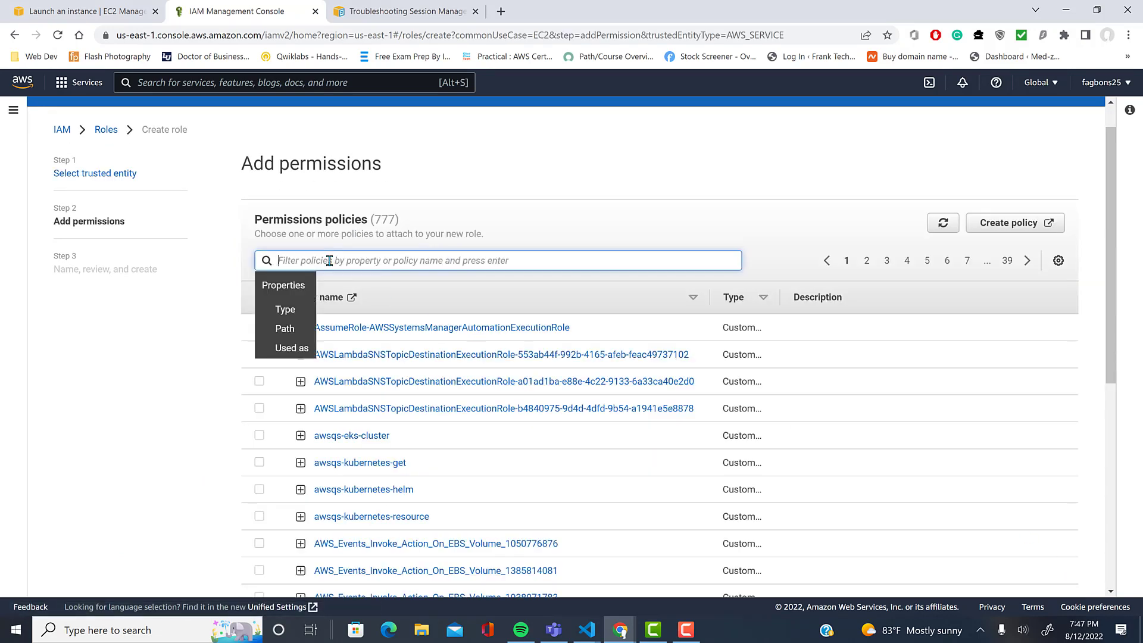
type("ssm")
key("Return")
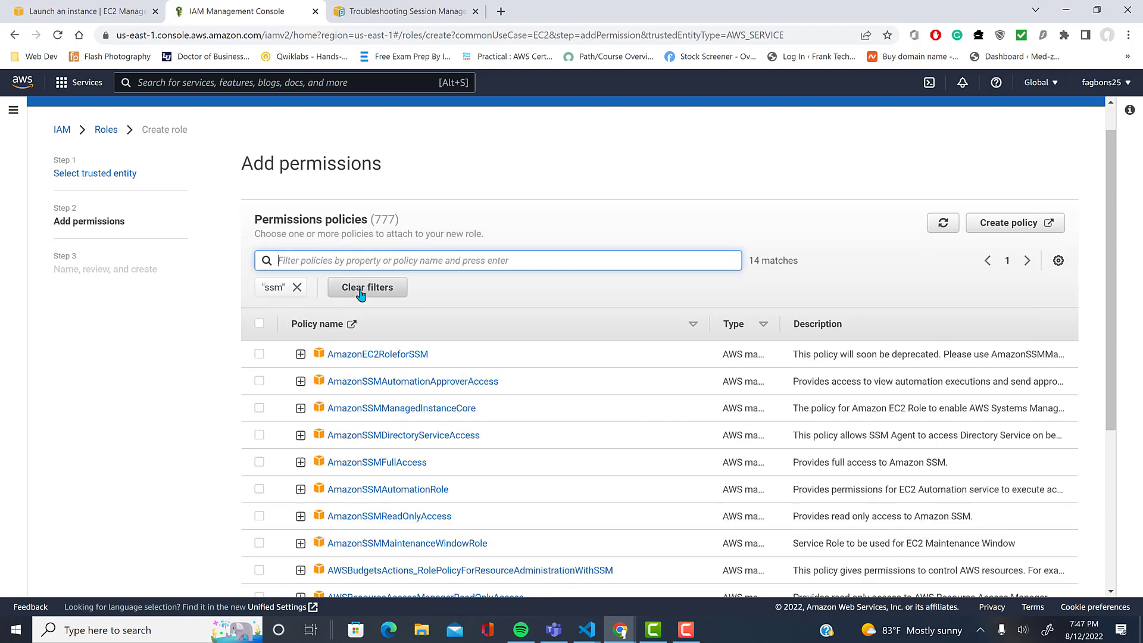
scroll(519, 420, "down", 2)
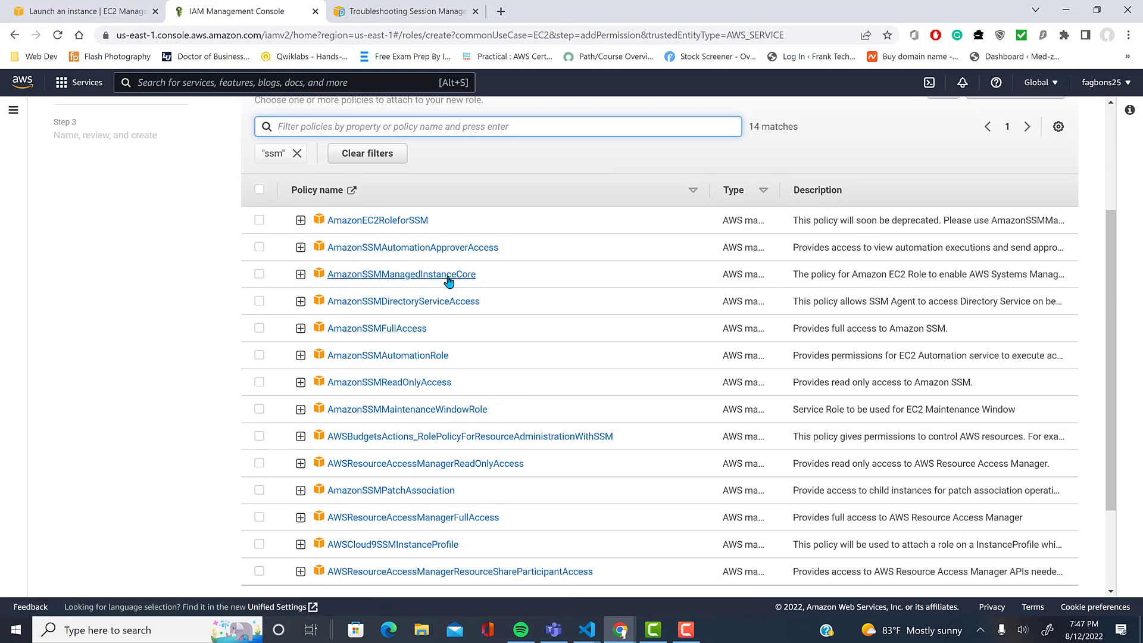
left_click(260, 275)
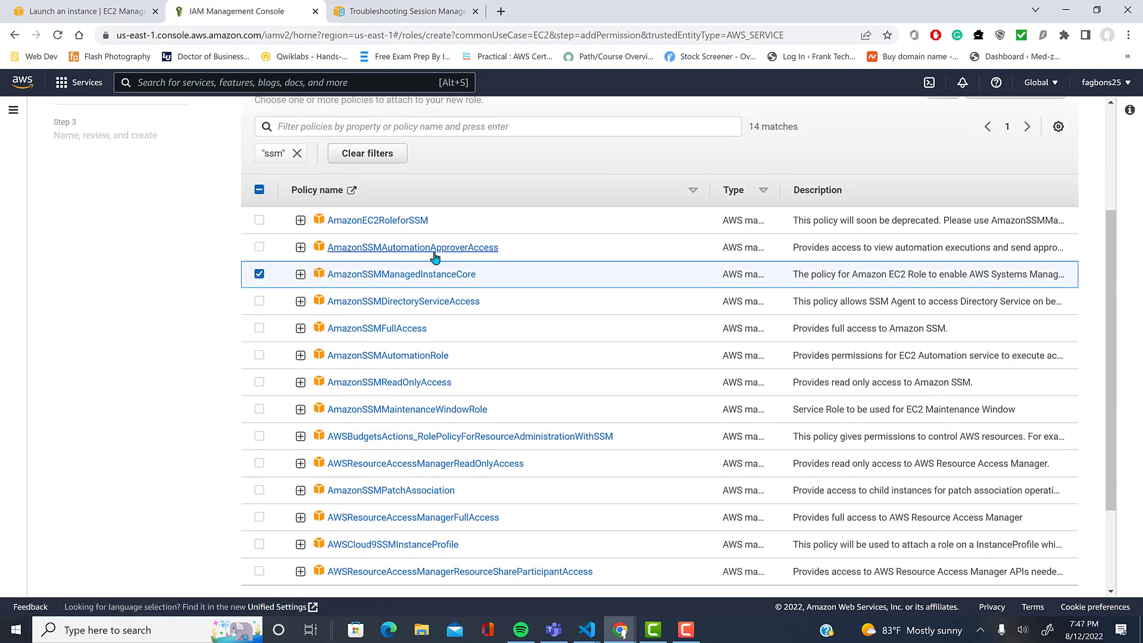
- Copy the selected policy's name and reuse it to name the role AmazonSSMManagedInstanceCore1
scroll(709, 280, "down", 2)
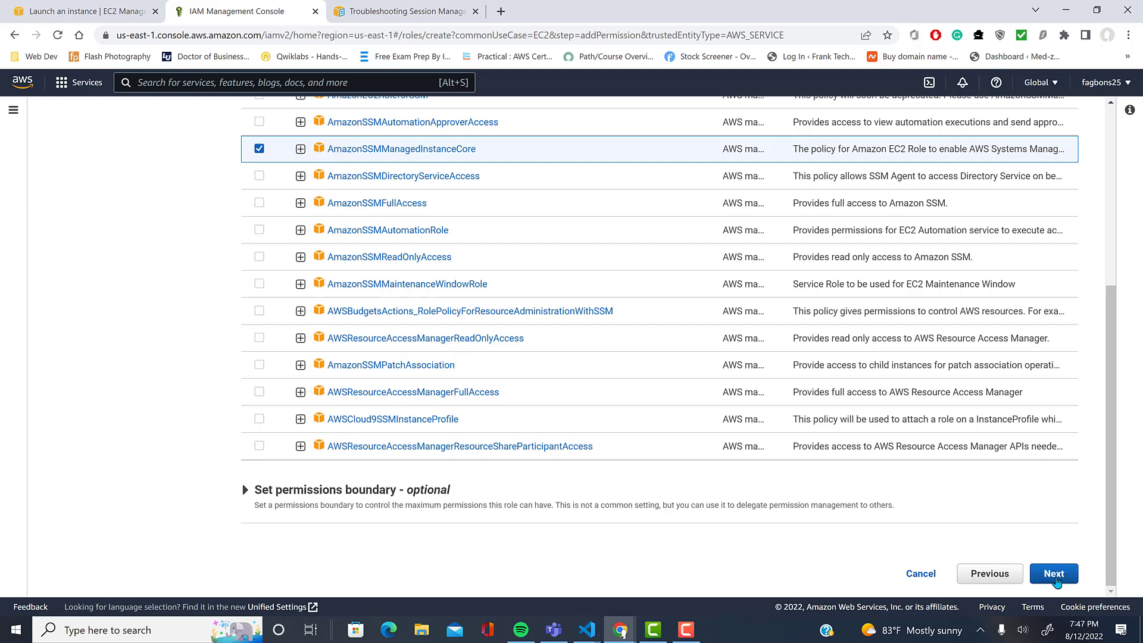
left_click_drag(473, 147, 328, 150)
key("ctrl+c")
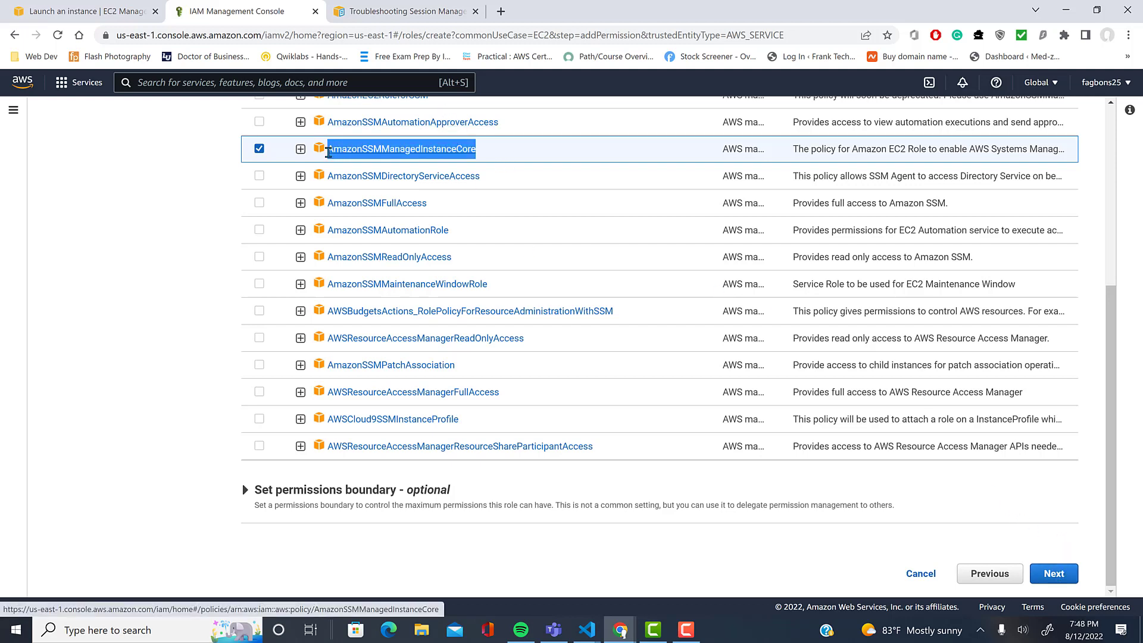
left_click(1056, 573)
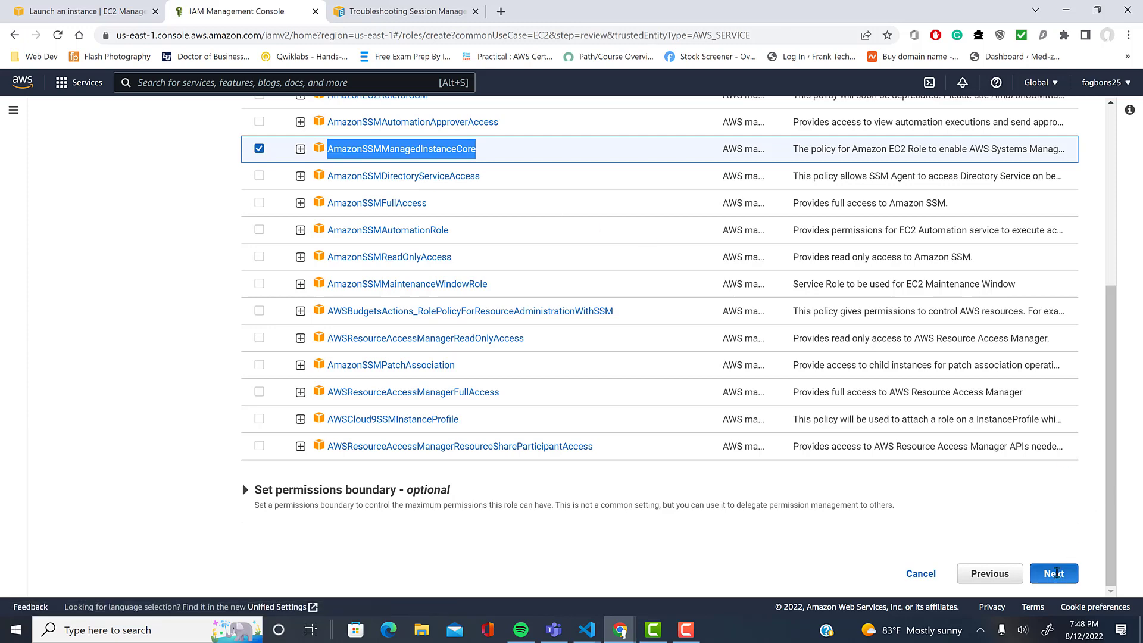
left_click(278, 221)
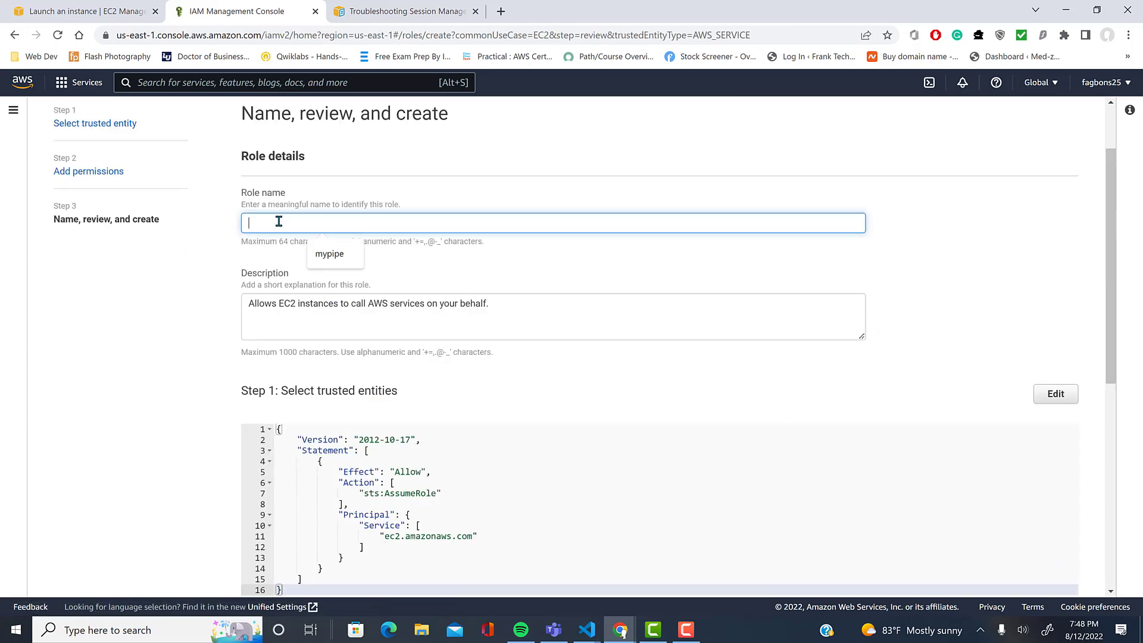
key("ctrl+v")
type("1")
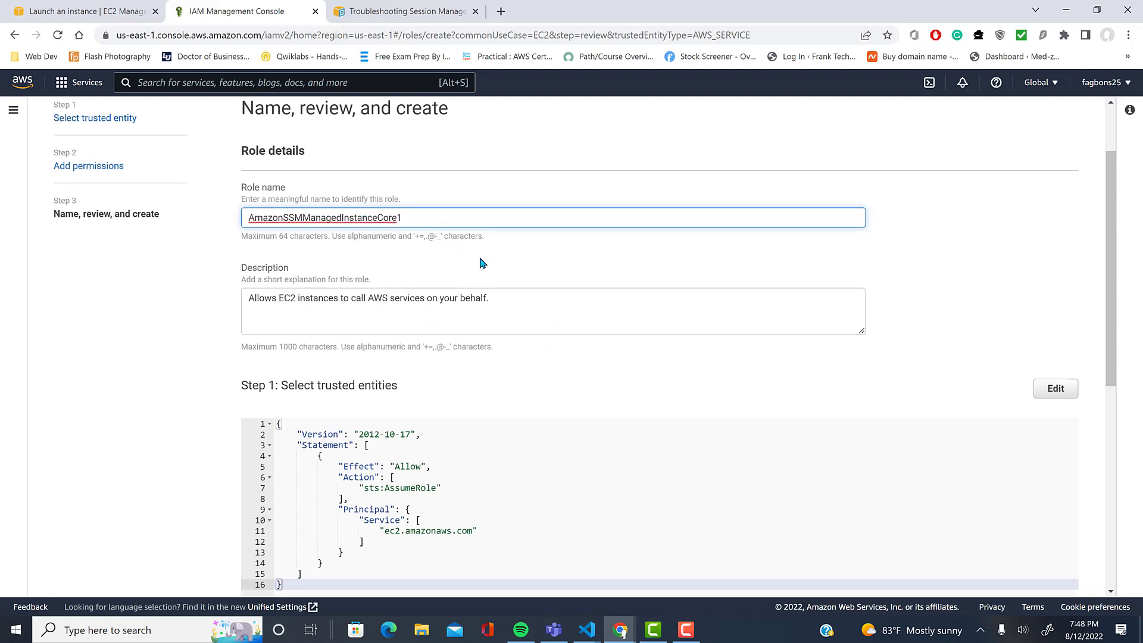
- Review the trusted entities and permissions of the AmazonSSMManagedInstanceCore1 role and create it
scroll(480, 260, "down", 6)
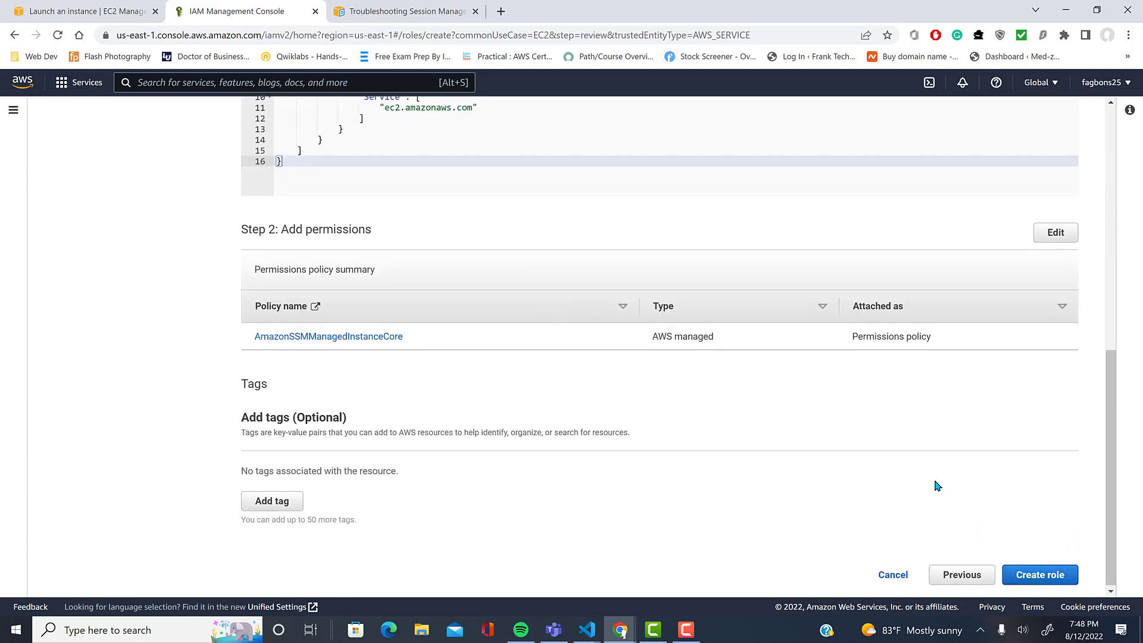
scroll(936, 485, "up", 4)
scroll(962, 505, "down", 4)
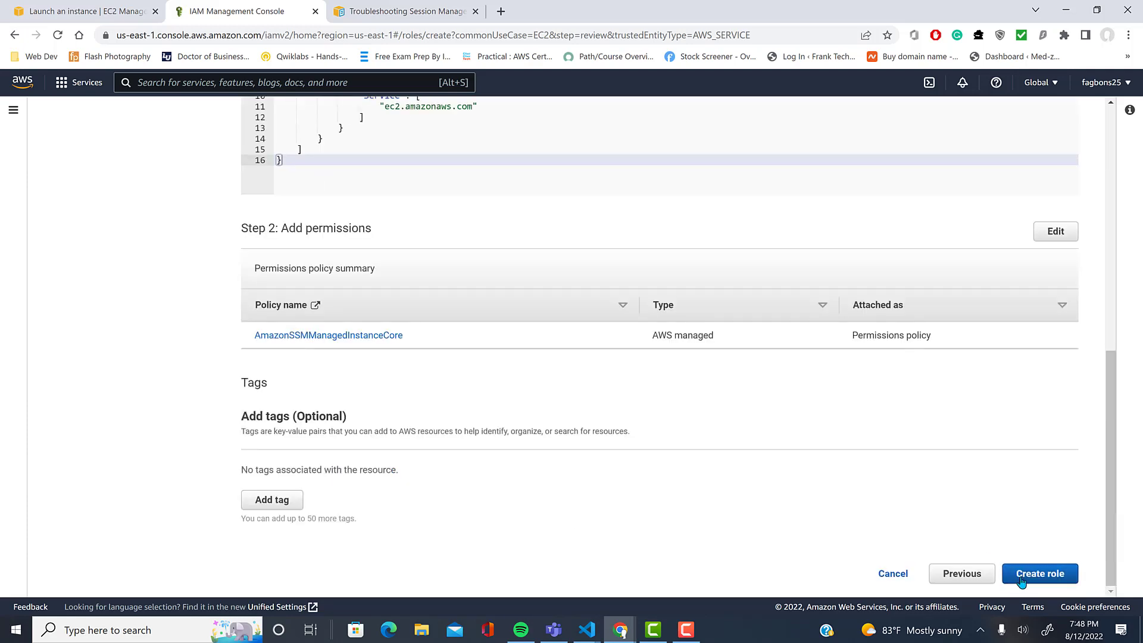
left_click(1022, 580)
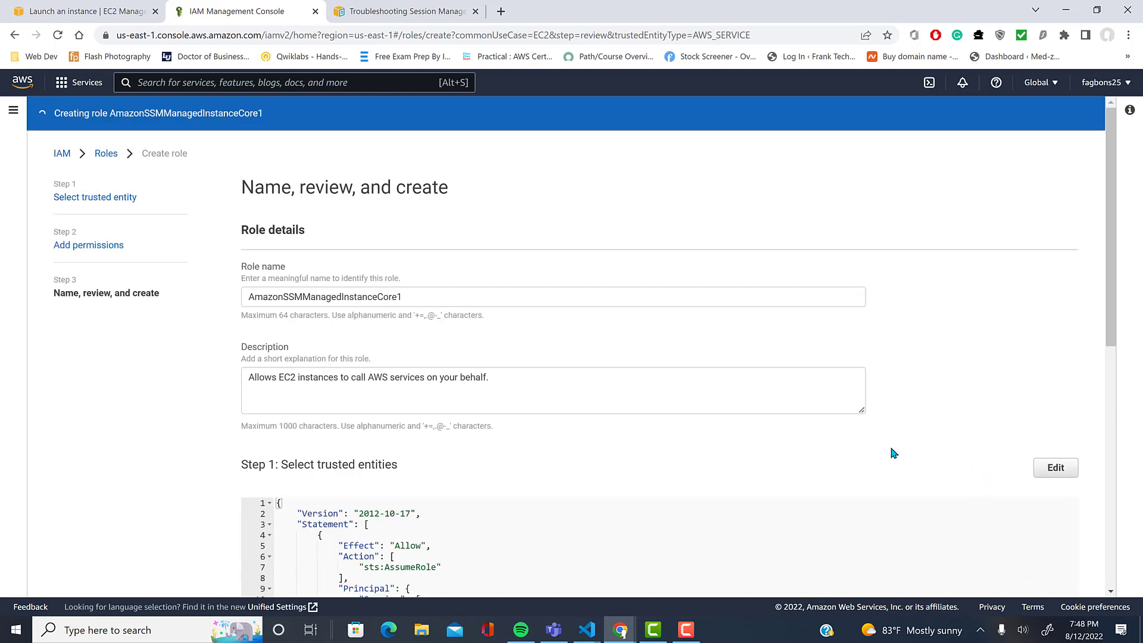
left_click(1040, 574)
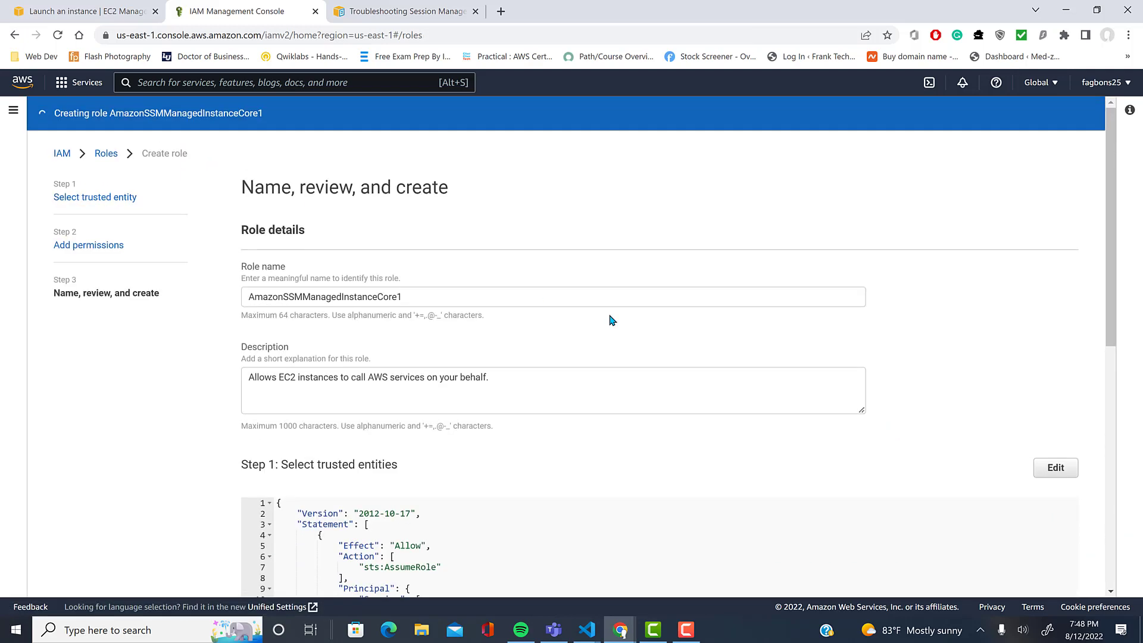
- Return to the EC2 launch form and assign AmazonSSMManagedInstanceCore1 as the IAM instance profile
left_click(115, 10)
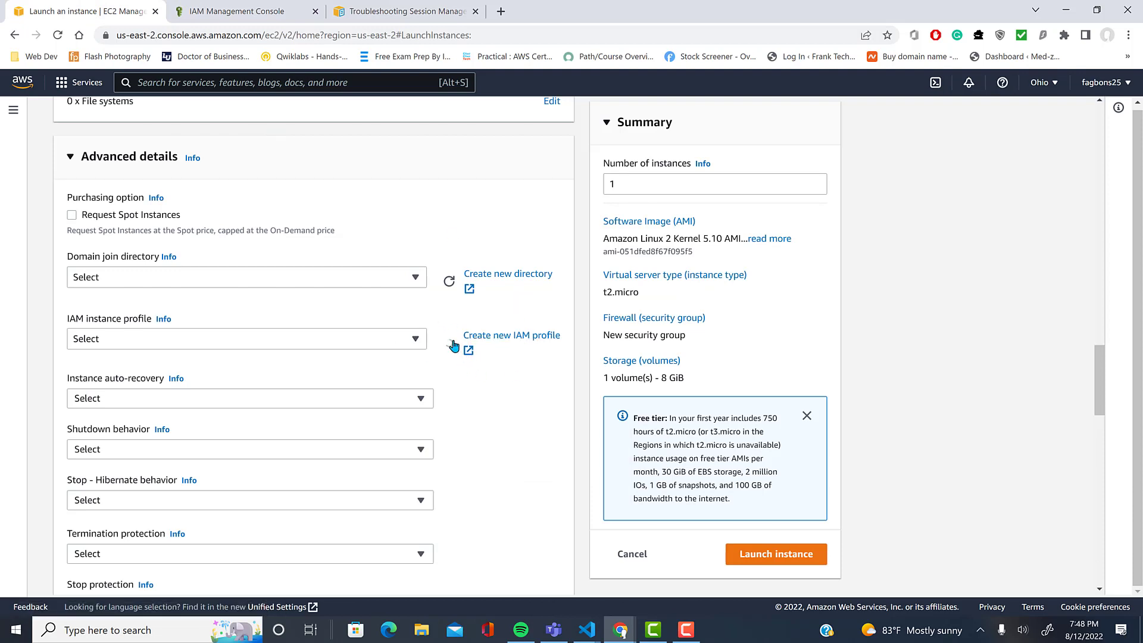
left_click(410, 339)
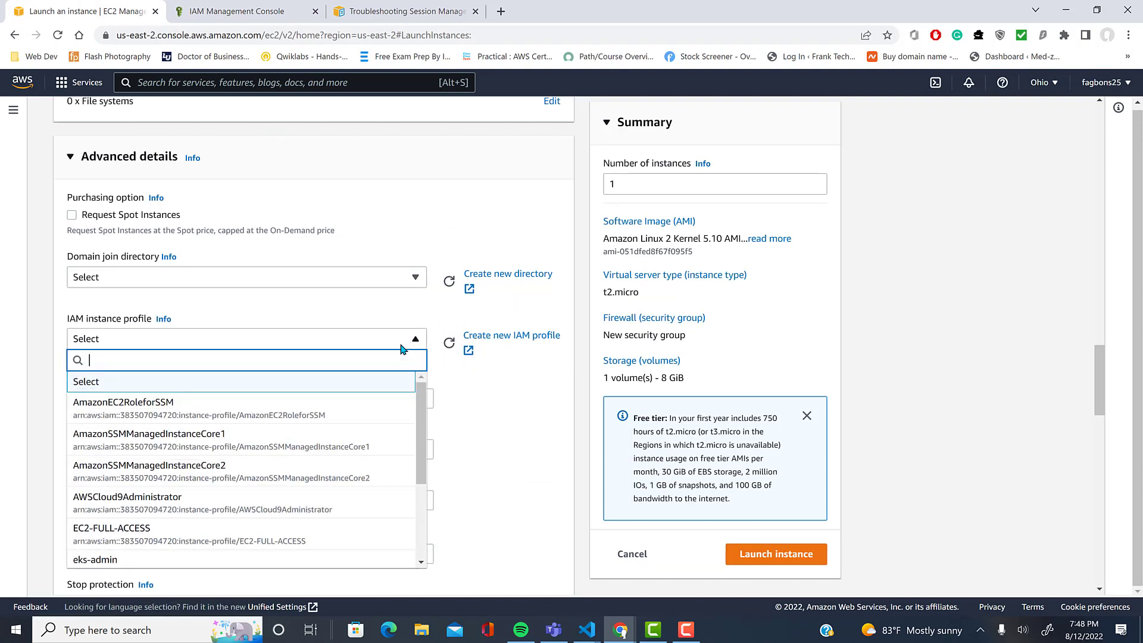
left_click(203, 439)
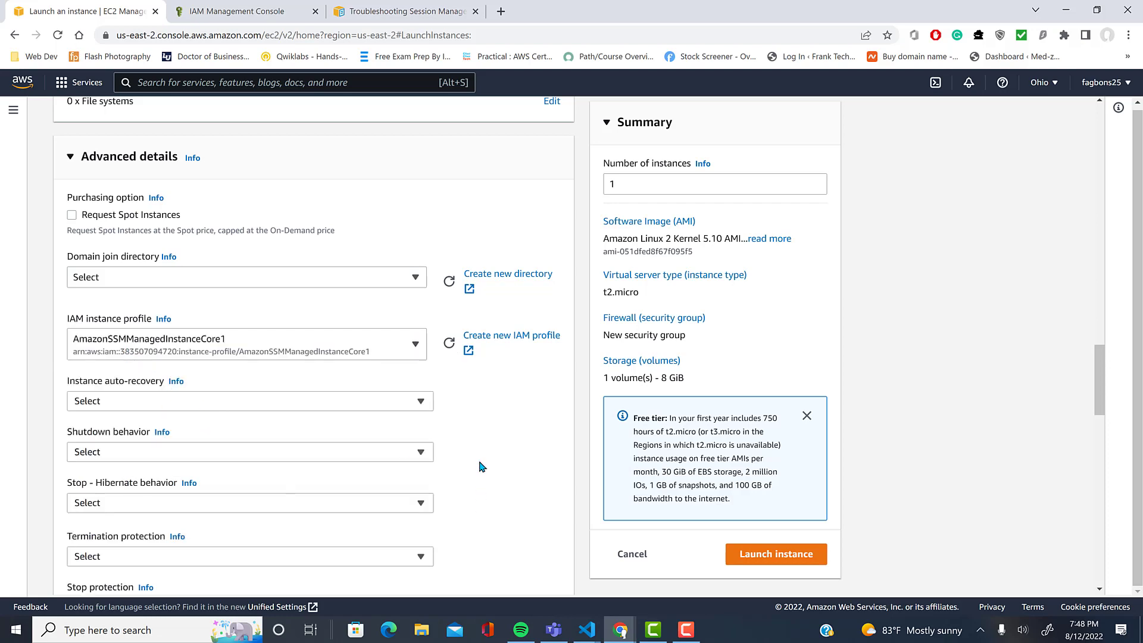
- Launch the instance with the key pair option set to proceed without a key pair
scroll(469, 430, "down", 4)
scroll(469, 430, "down", 8)
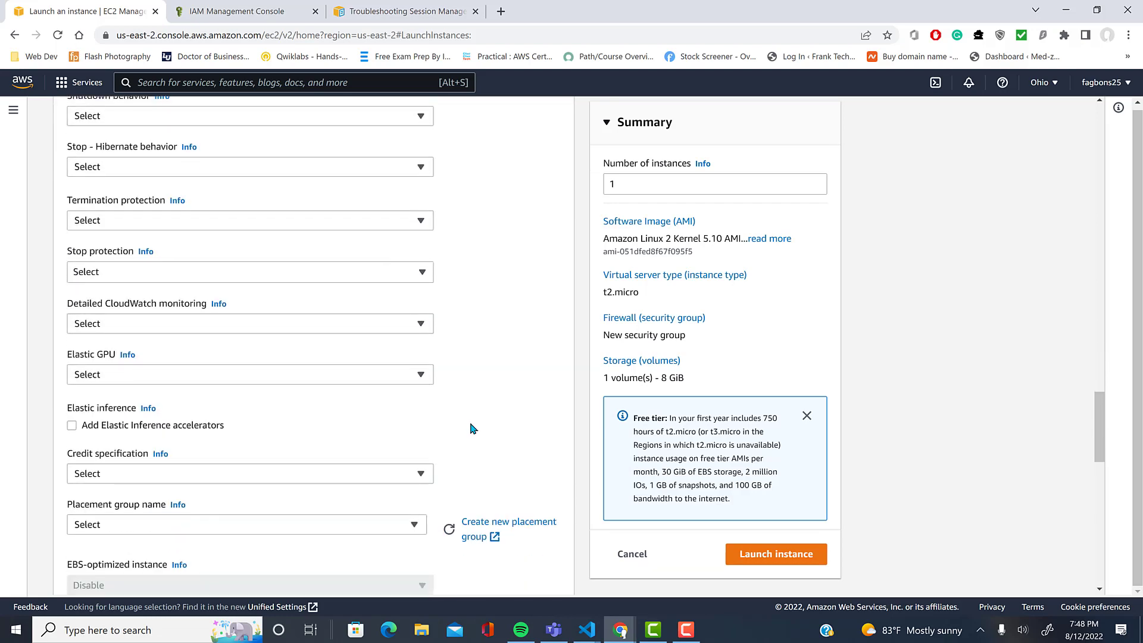
scroll(476, 431, "down", 8)
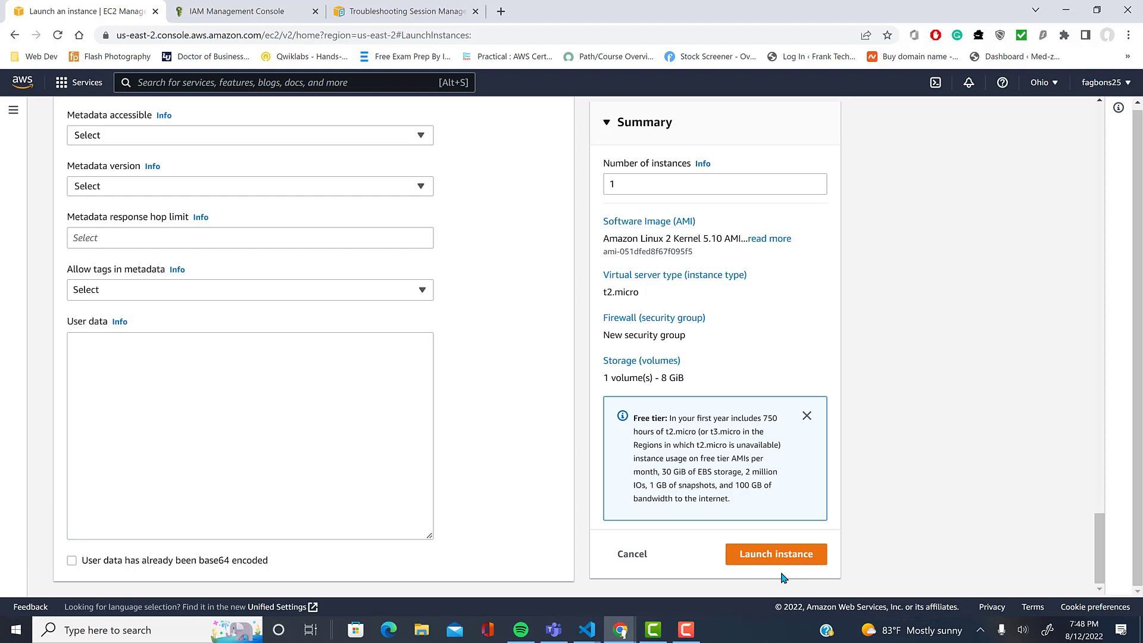
left_click(768, 555)
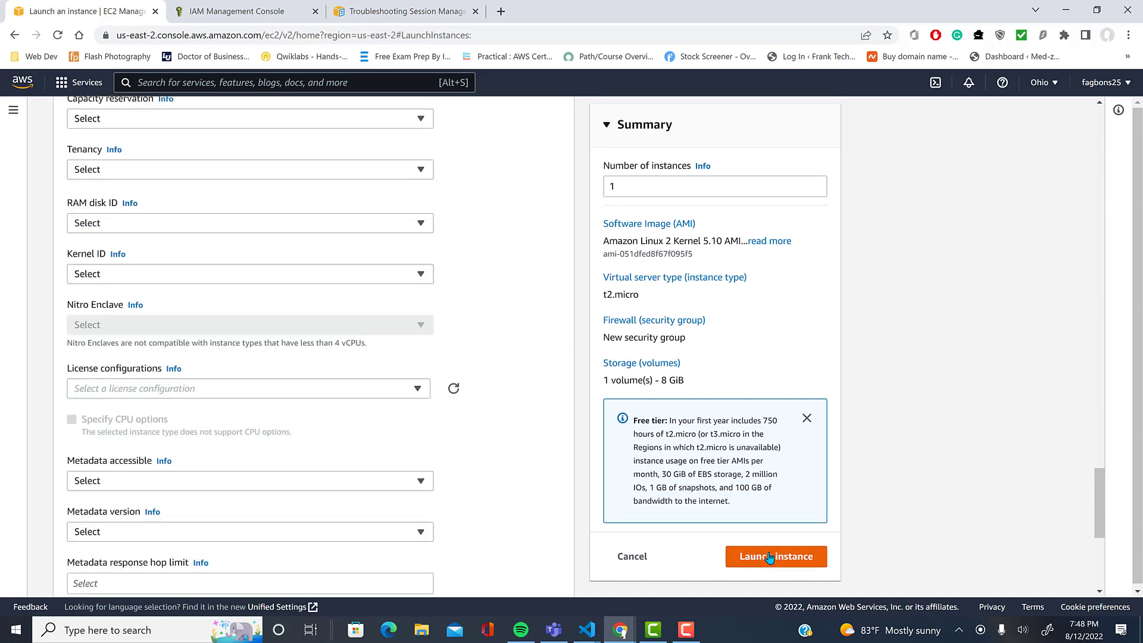
left_click(140, 202)
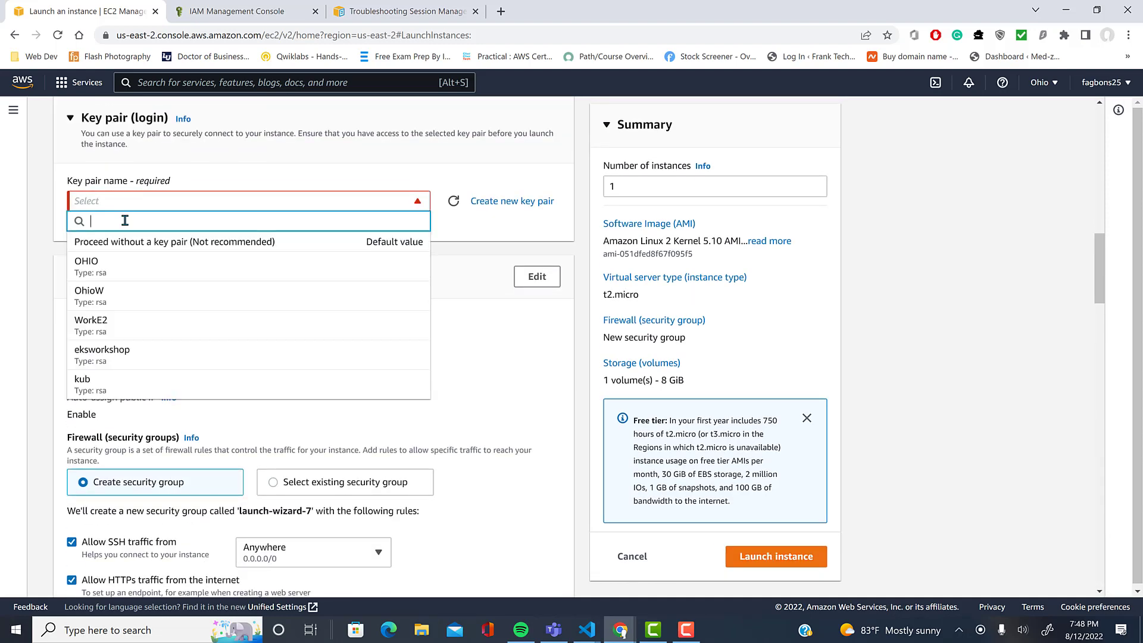
left_click(106, 244)
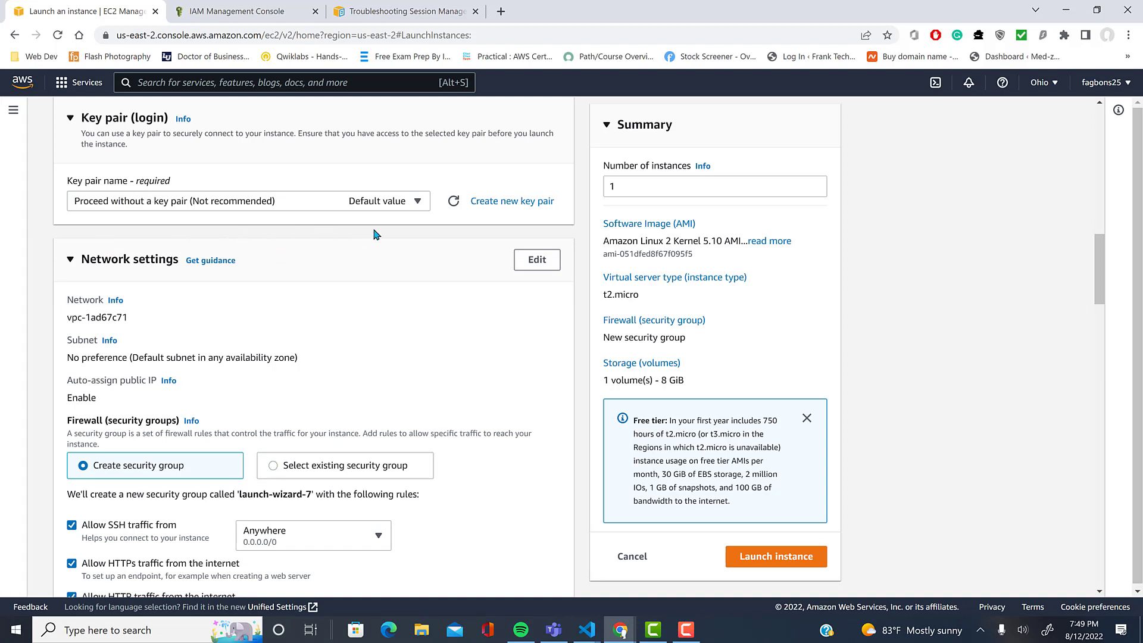
left_click(773, 557)
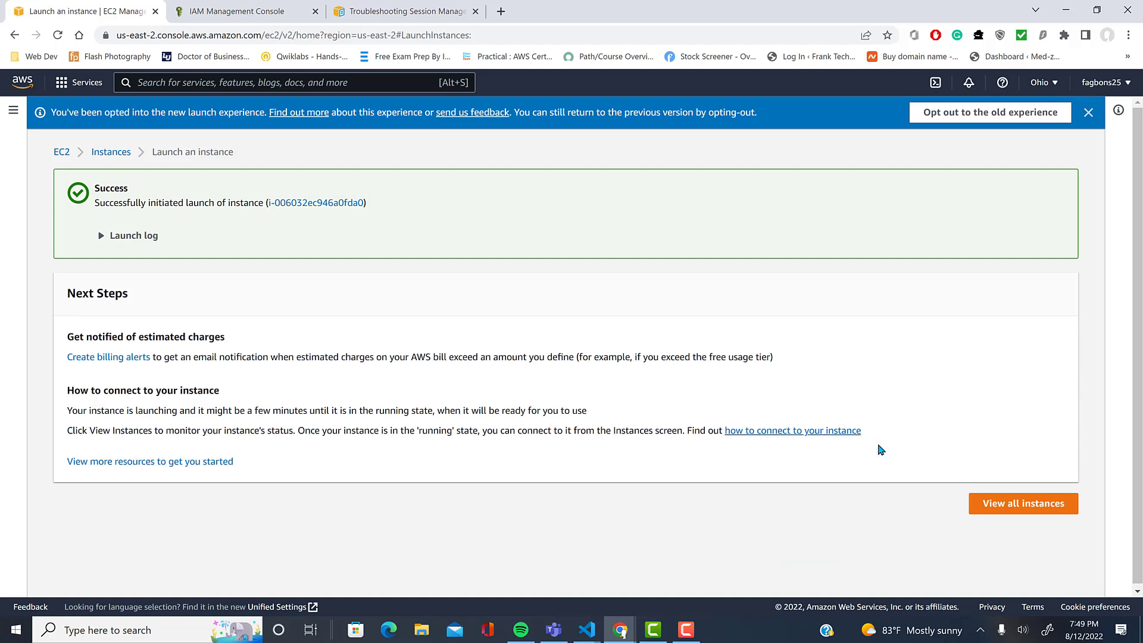
- View all instances, dismiss the termination notice and refresh the list to check the new instance's state
left_click(998, 507)
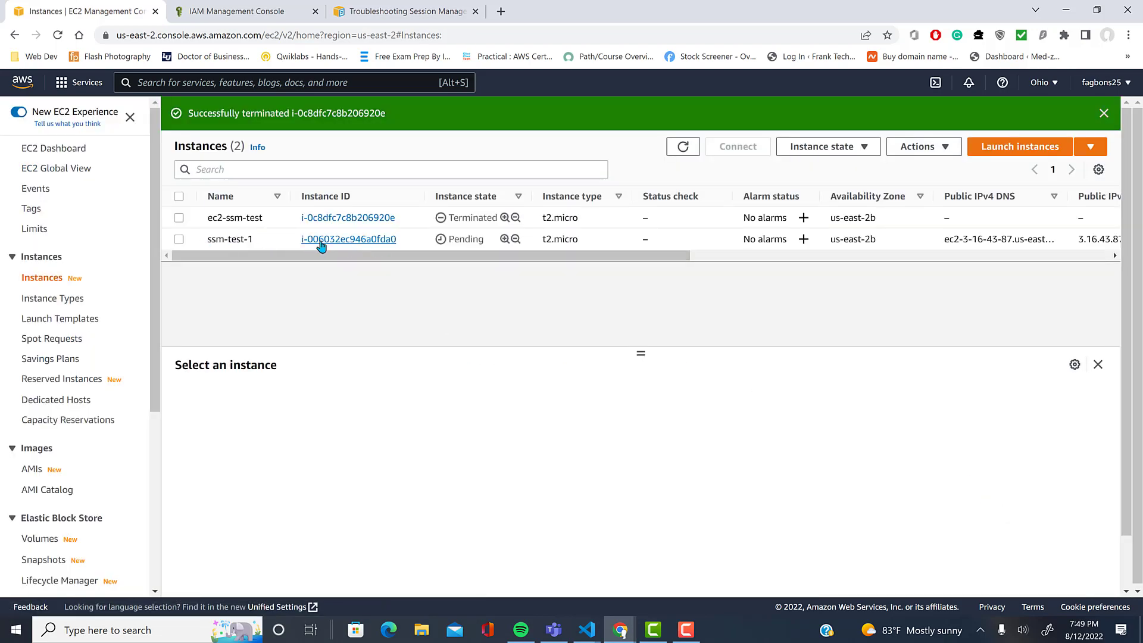
left_click(1104, 113)
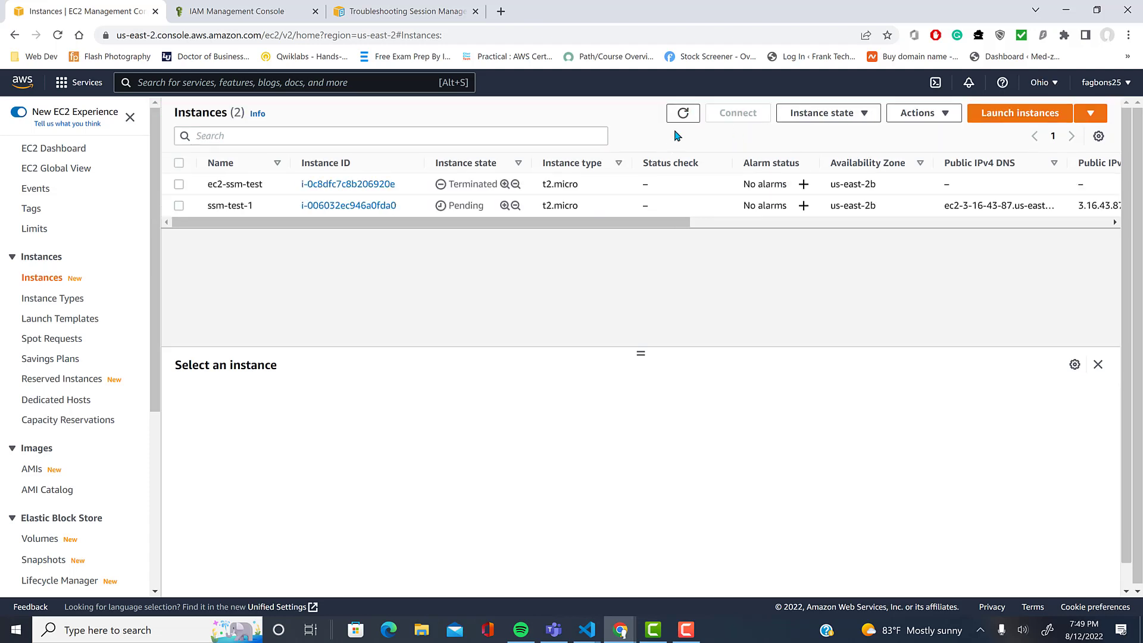
left_click(684, 115)
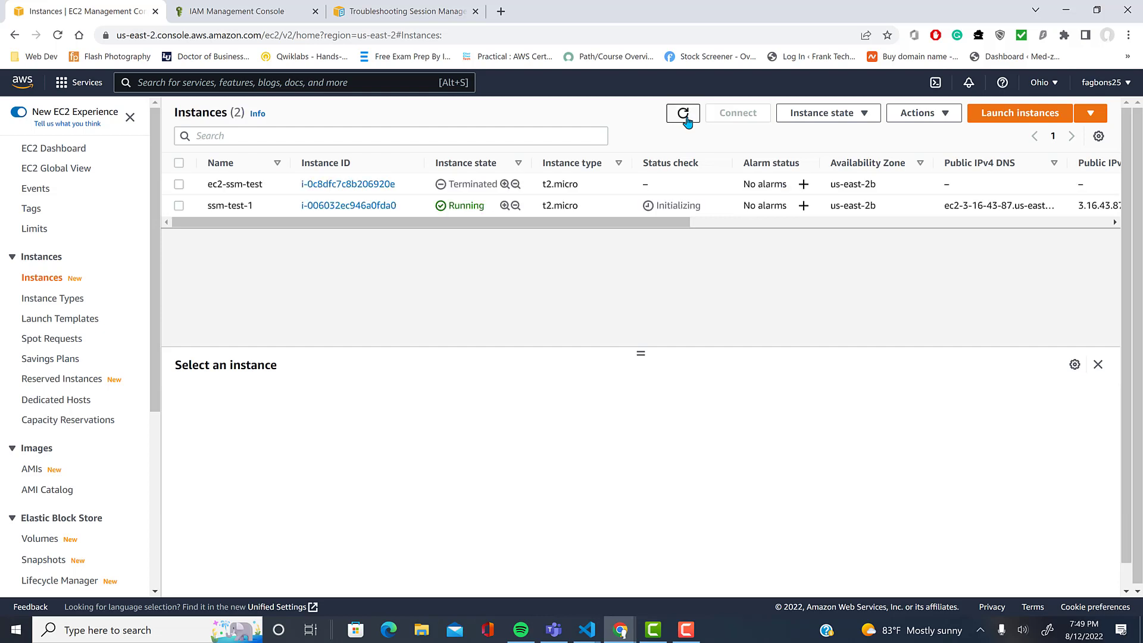
- Connect to the ssm-test-1 instance using Session Manager
left_click(178, 207)
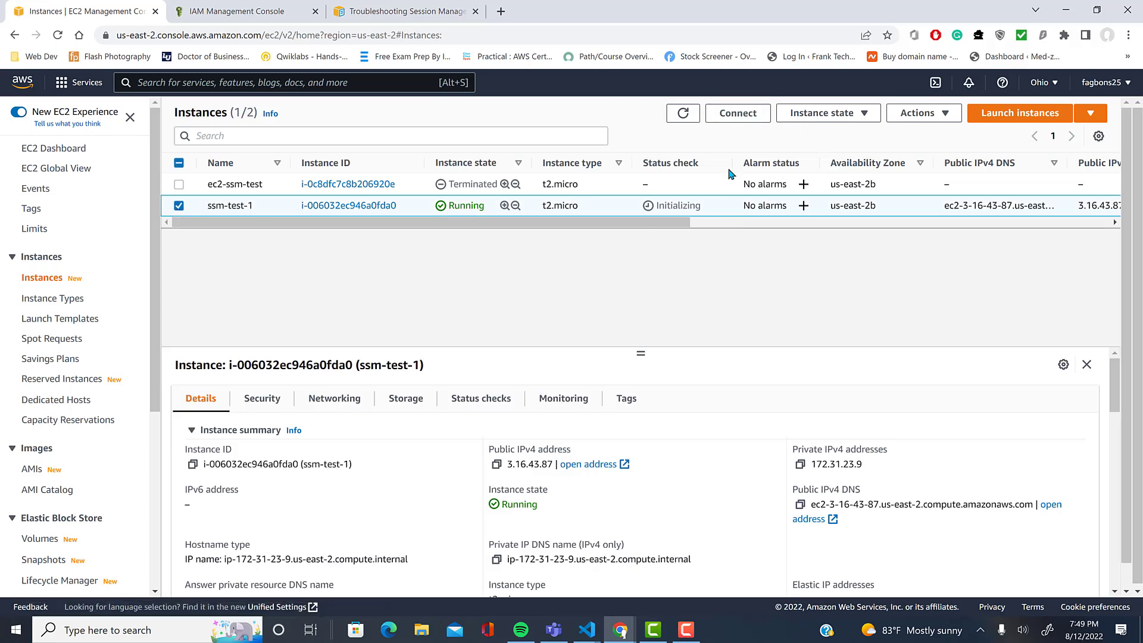
left_click(738, 114)
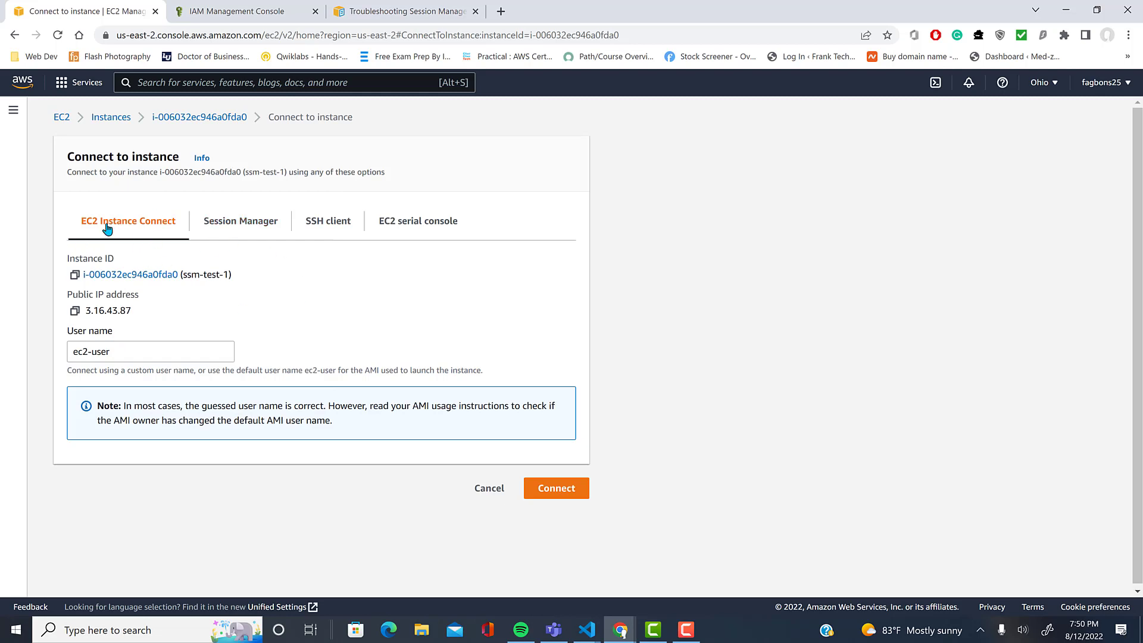
left_click(245, 222)
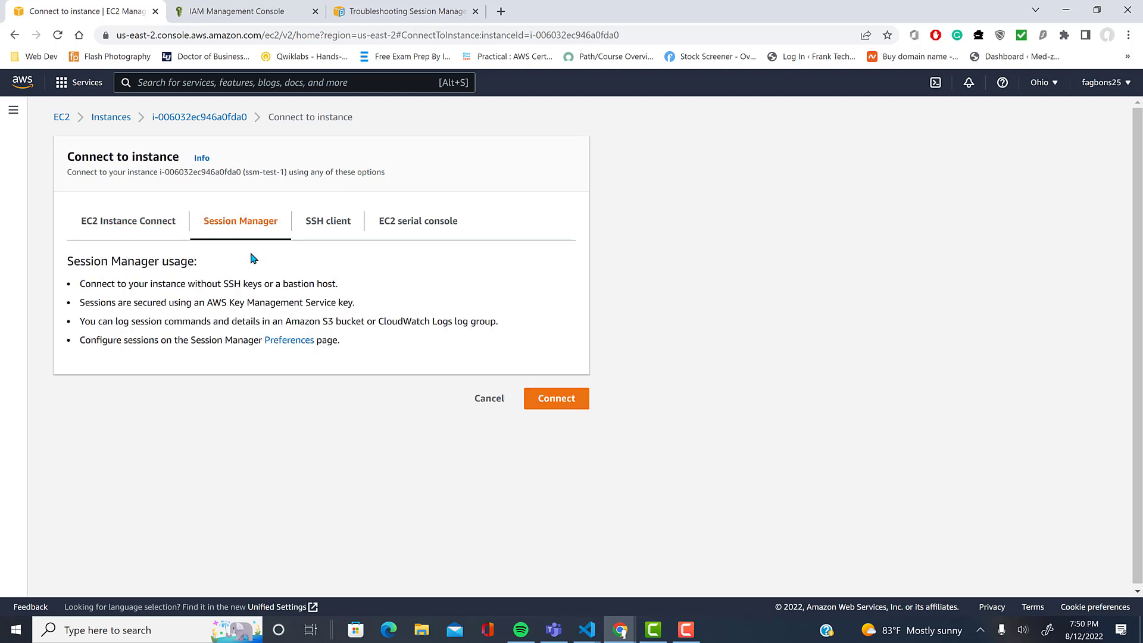
left_click(552, 403)
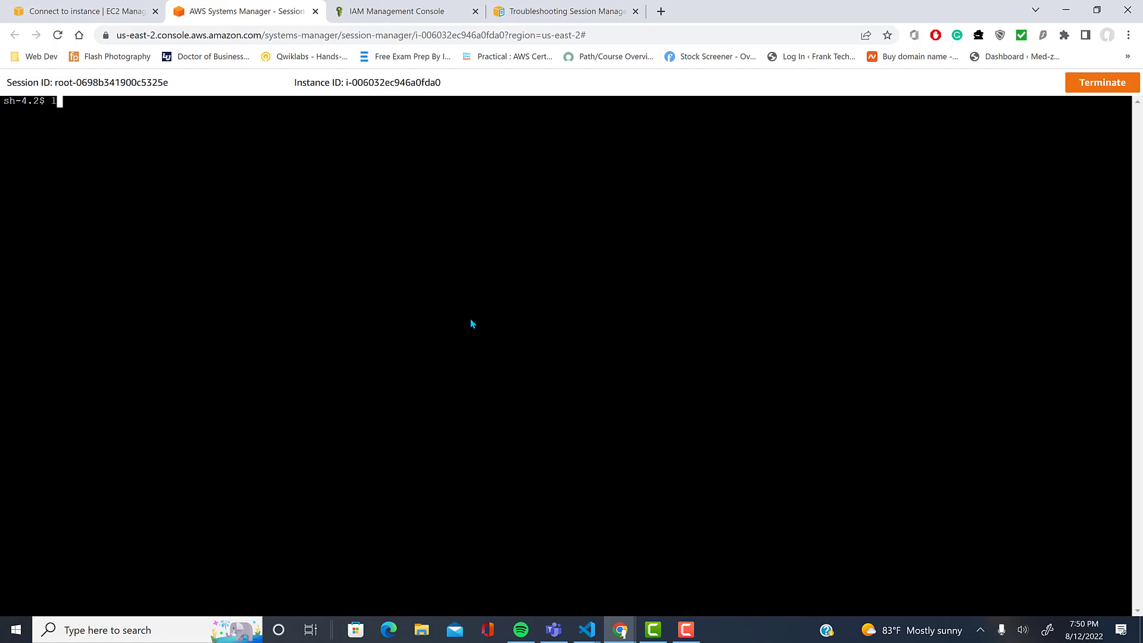
- List the directory contents with ls in the browser session, and close the session
type("s")
key("Return")
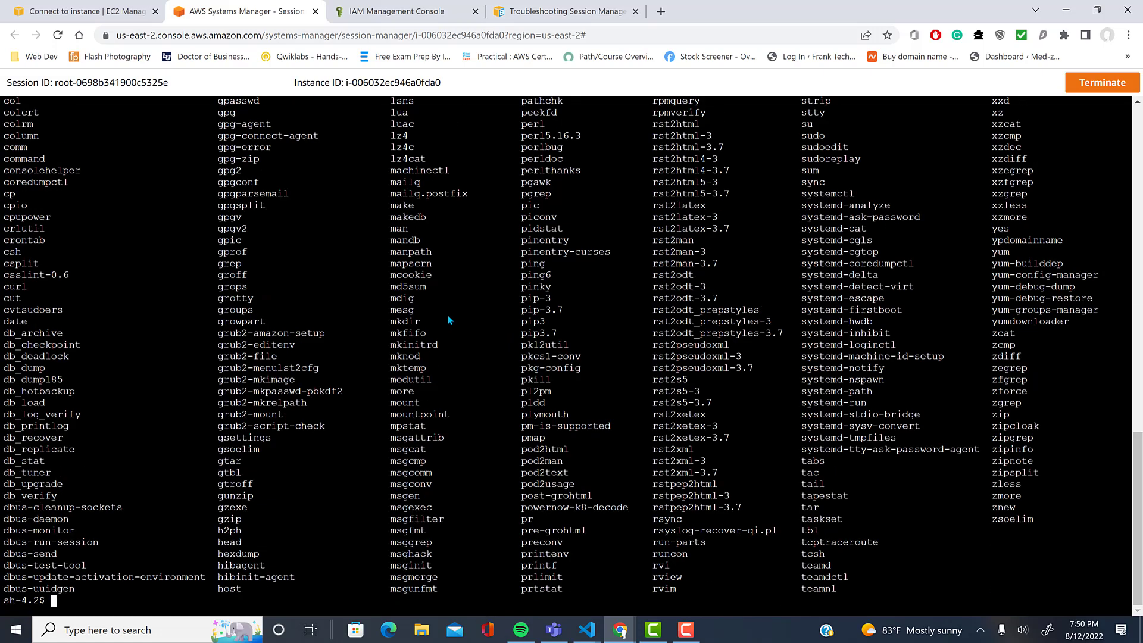
left_click(316, 12)
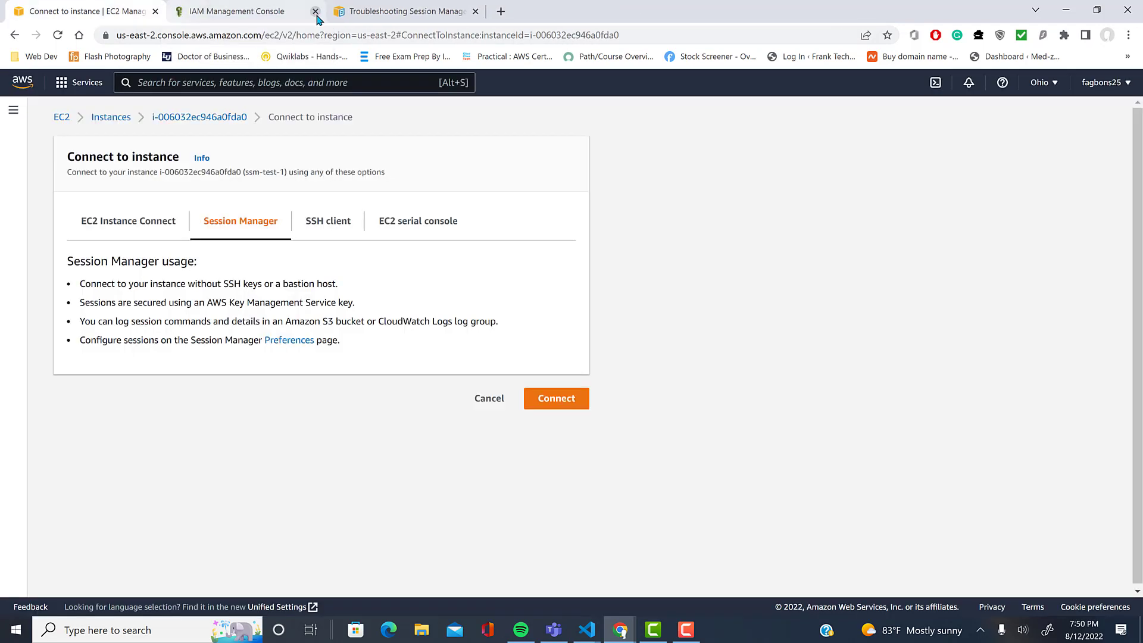
- Go back to the instances list and copy the instance ID of ssm-test-1
left_click(89, 219)
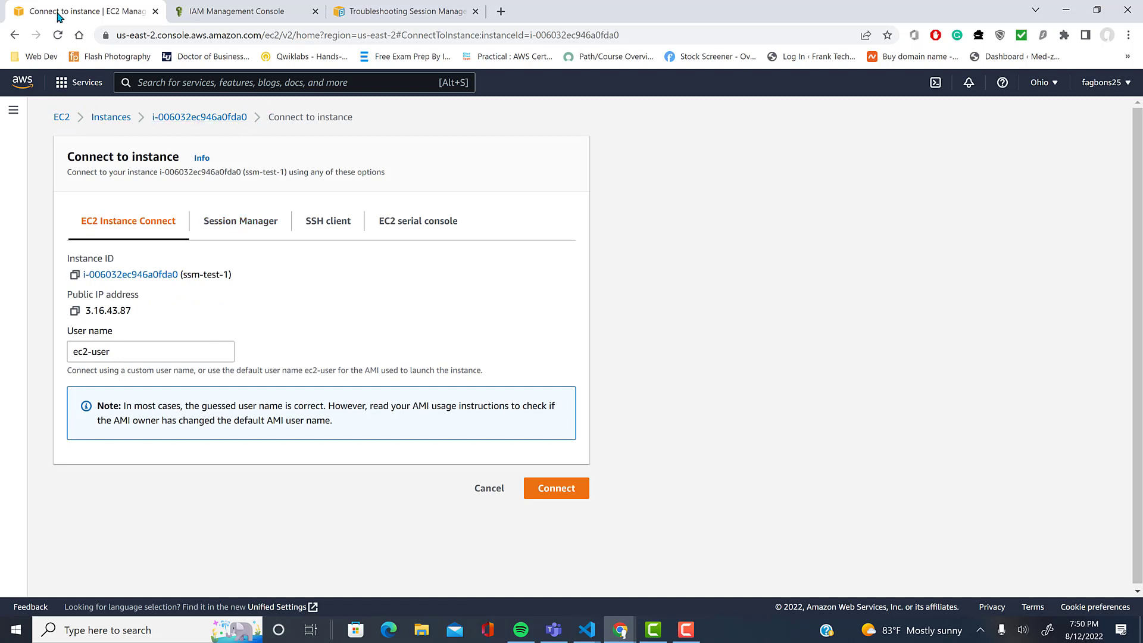
left_click(113, 117)
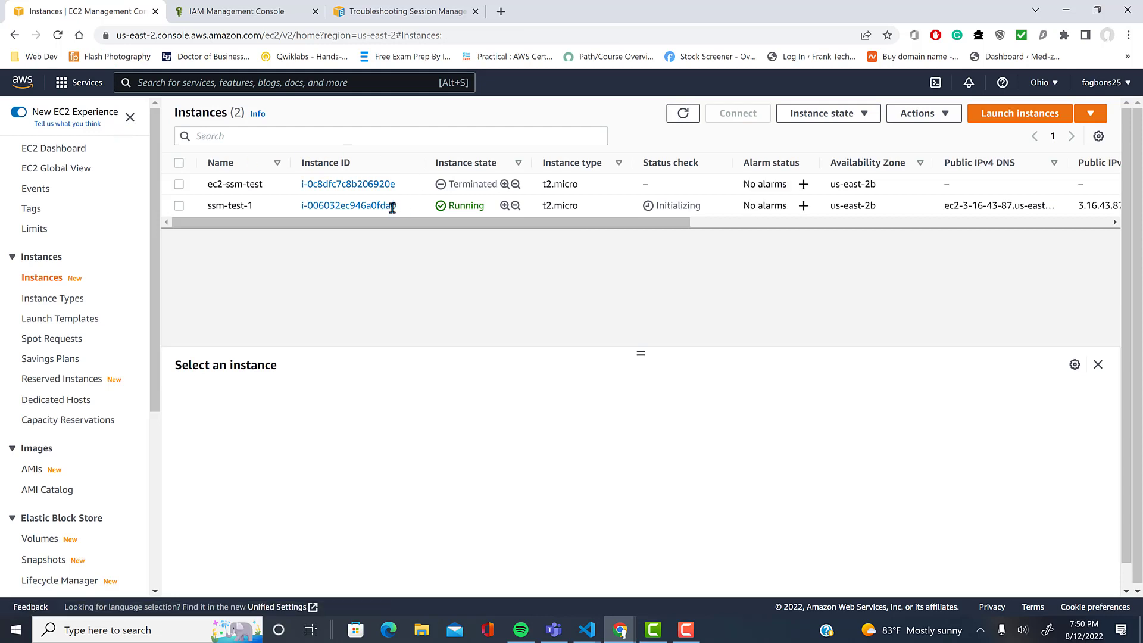
left_click_drag(397, 207, 293, 218)
key("ctrl+c")
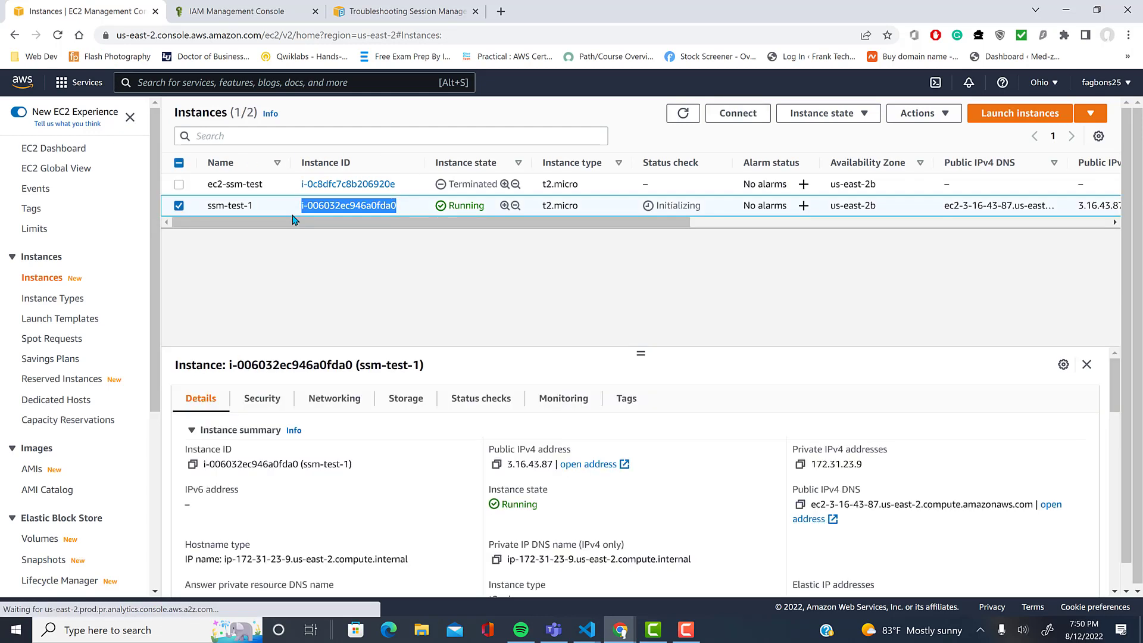
- Switch to the Visual Studio Code terminal and try to run aws ssm start-session --target with the copied instance ID
left_click(589, 632)
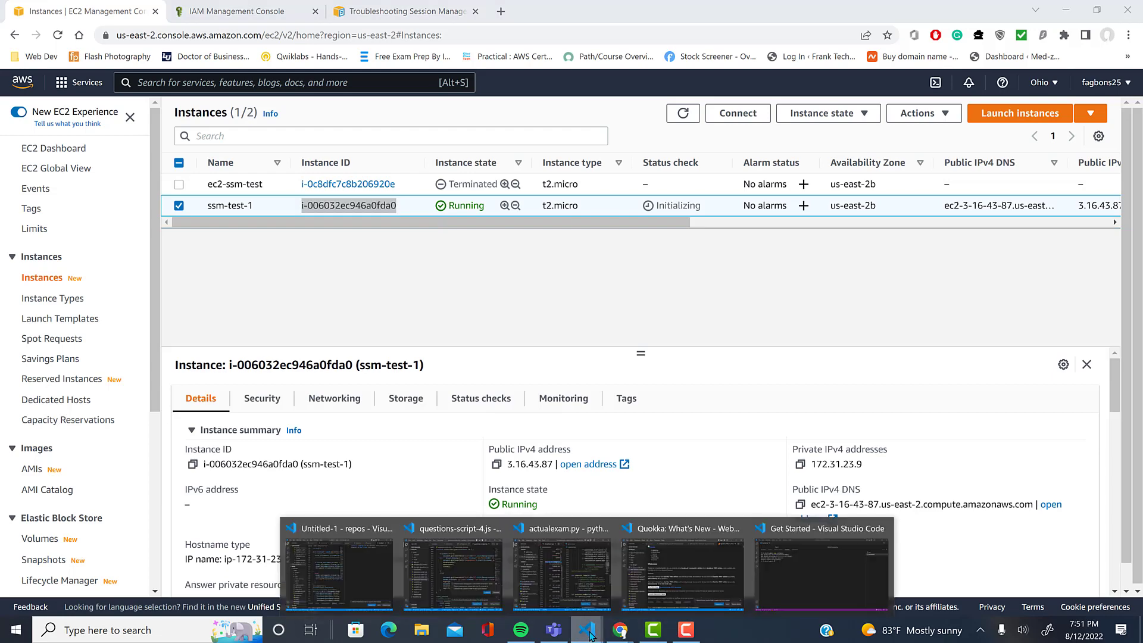
left_click(805, 577)
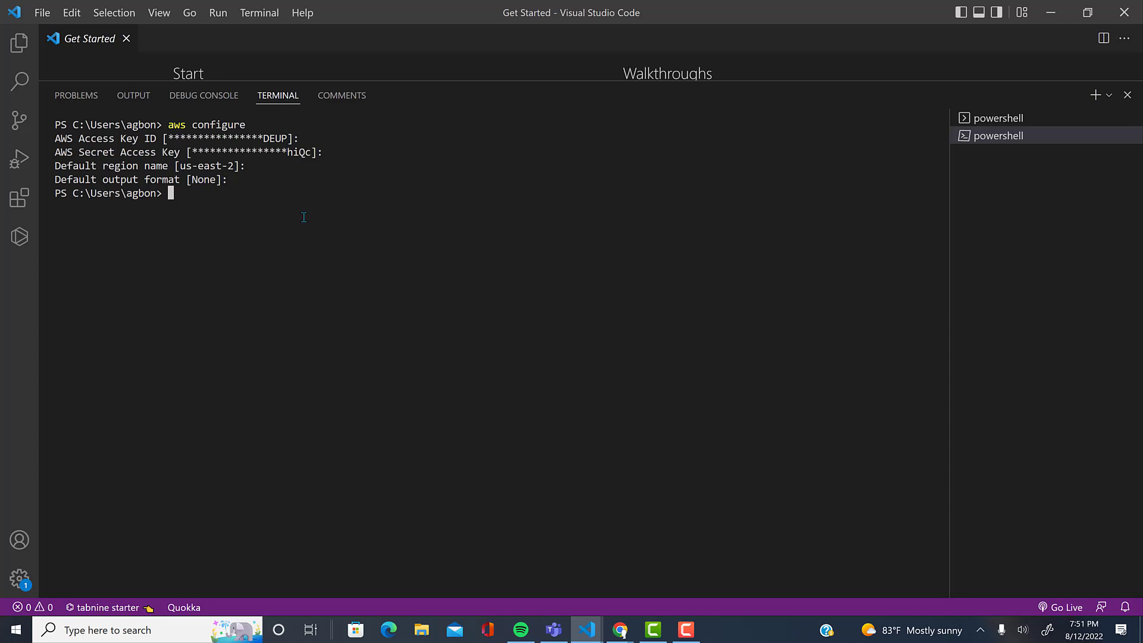
type("ssm start-session")
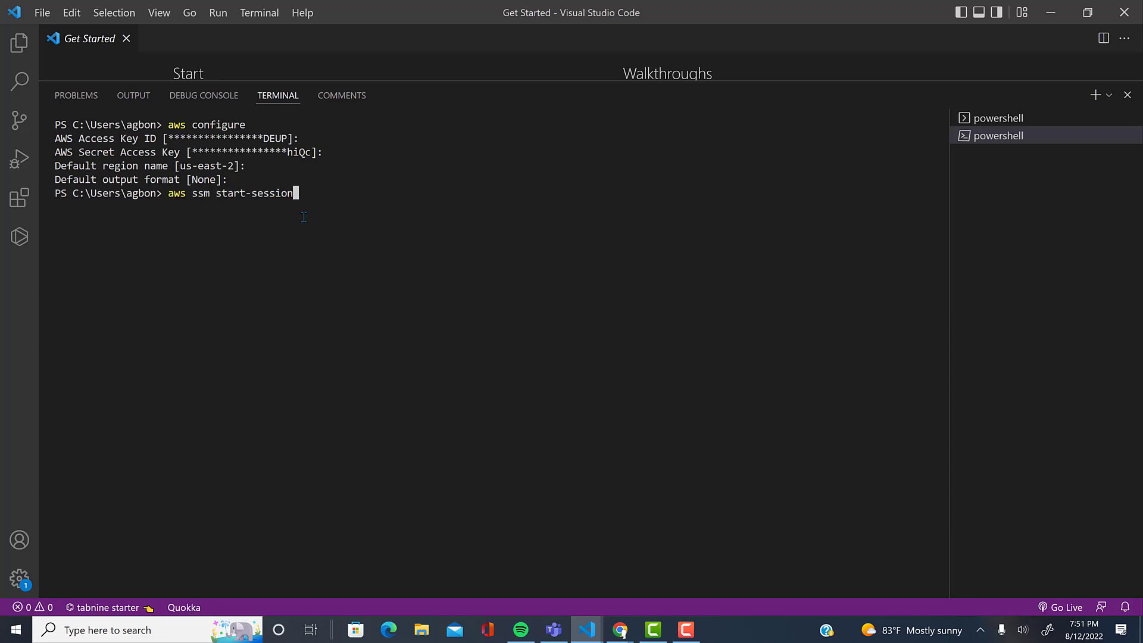
type(" --target")
key("ctrl+v")
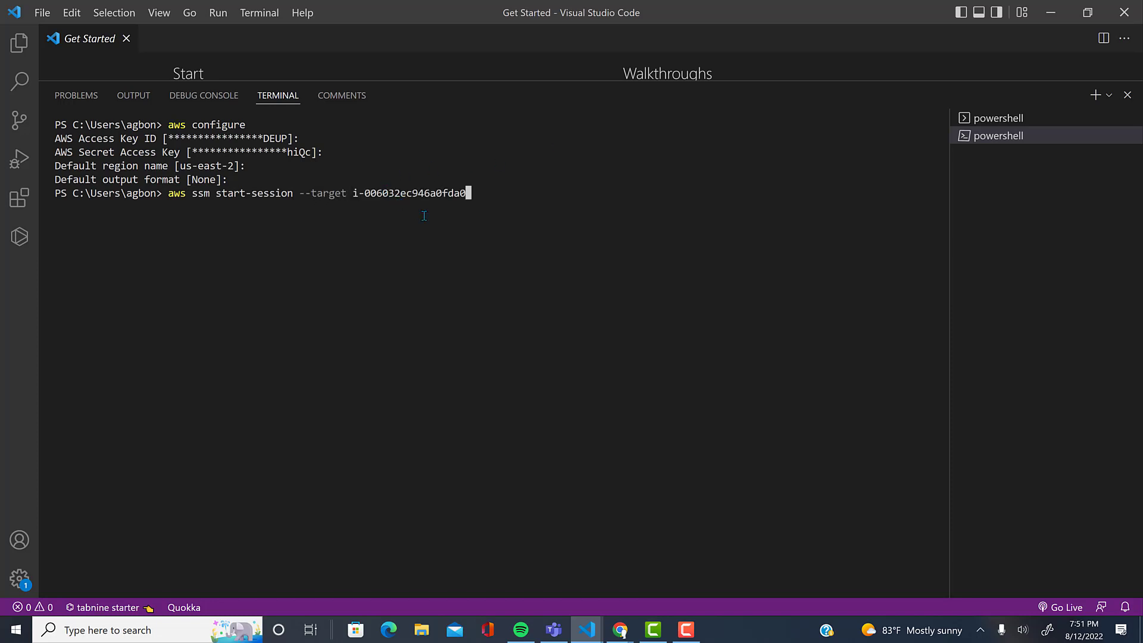
key("Return")
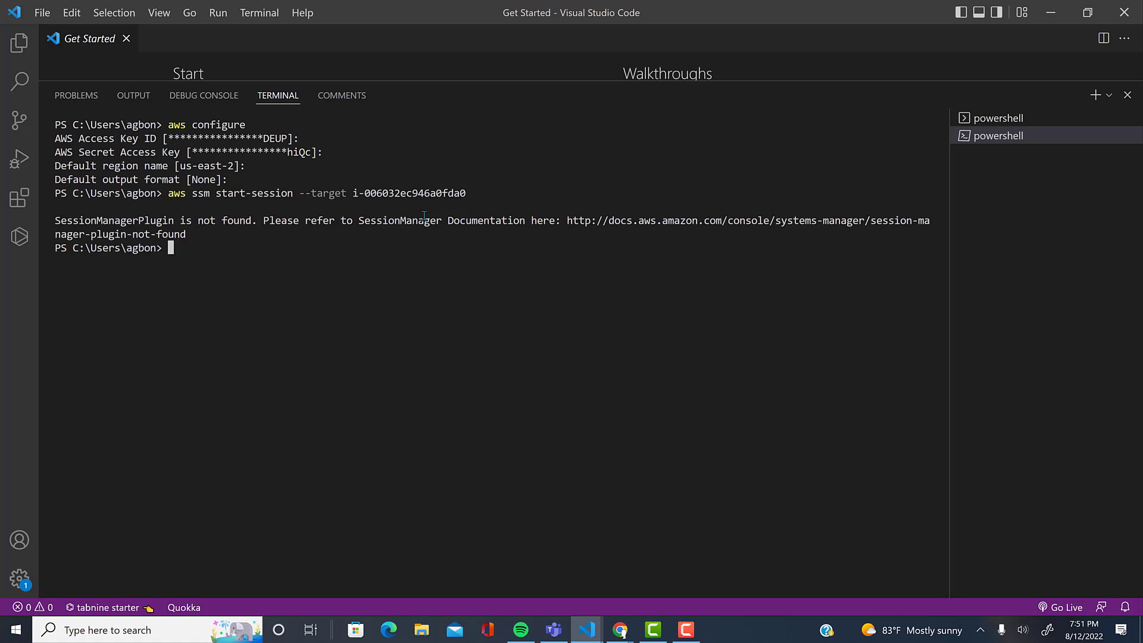
- Open the Session Manager documentation linked in the terminal output and examine the troubleshooting page for plugin installation guidance
left_click(732, 230, "ctrl")
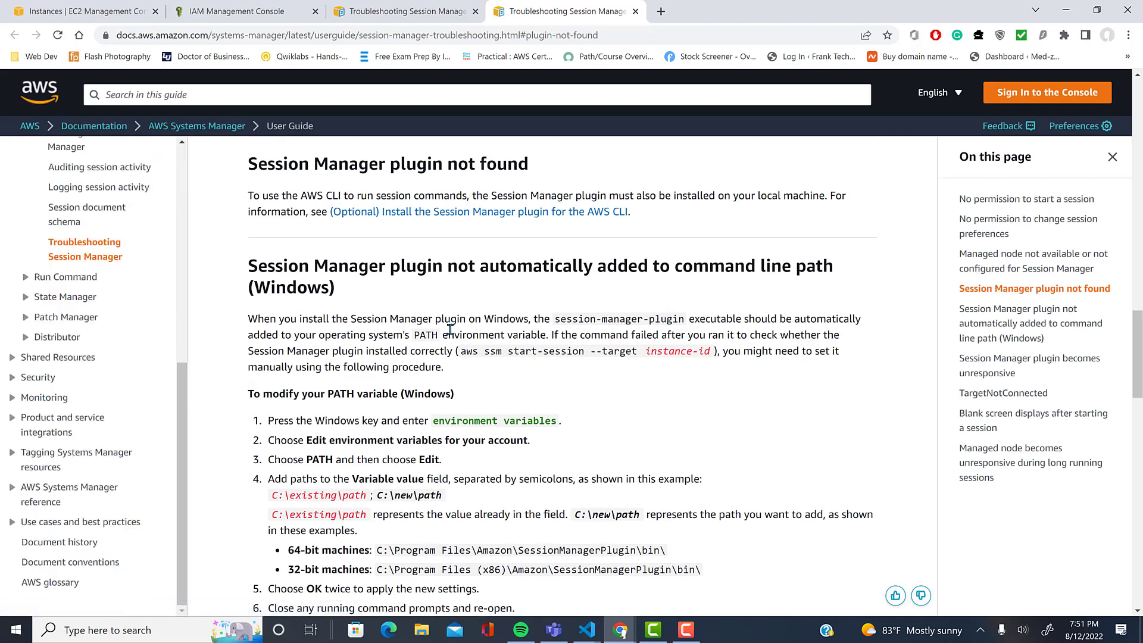
scroll(453, 332, "down", 6)
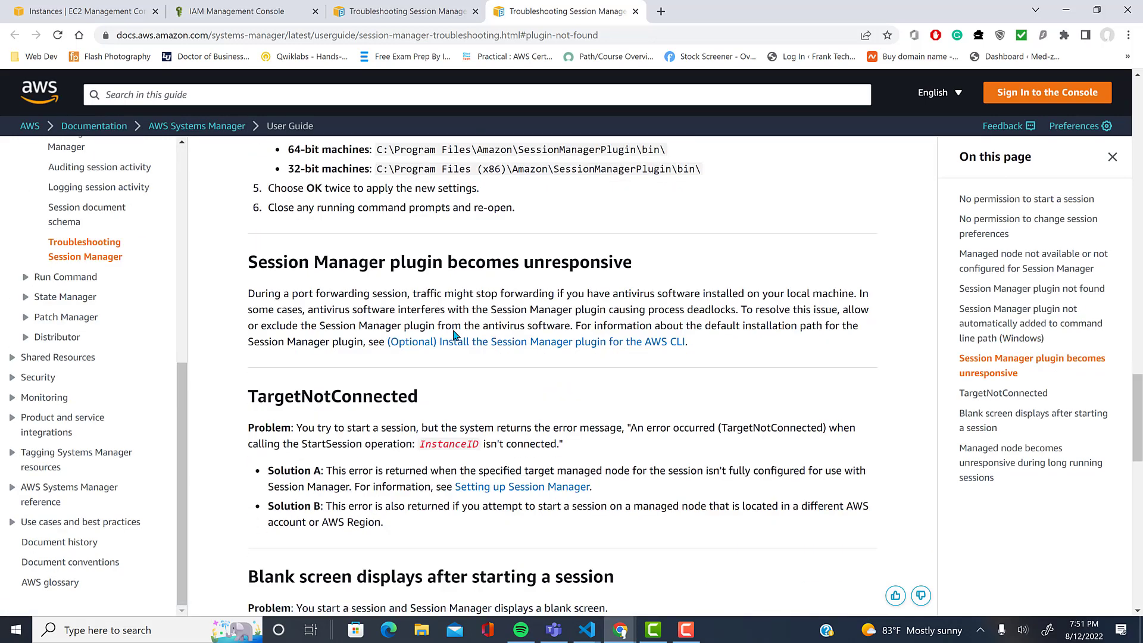
scroll(457, 329, "down", 10)
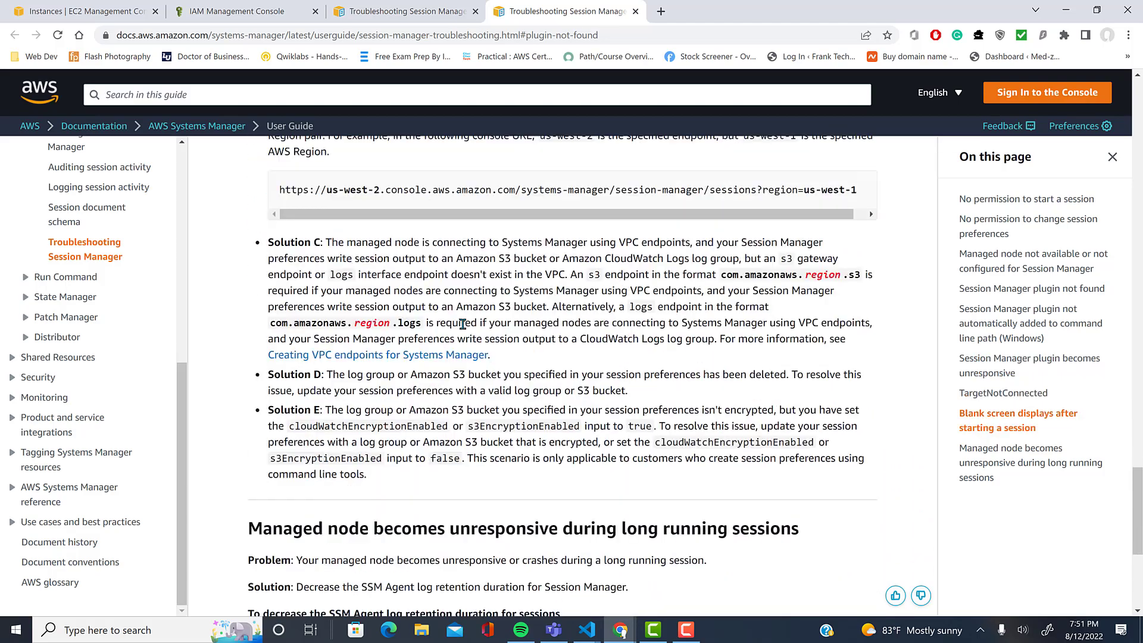
scroll(462, 325, "down", 2)
scroll(465, 325, "up", 17)
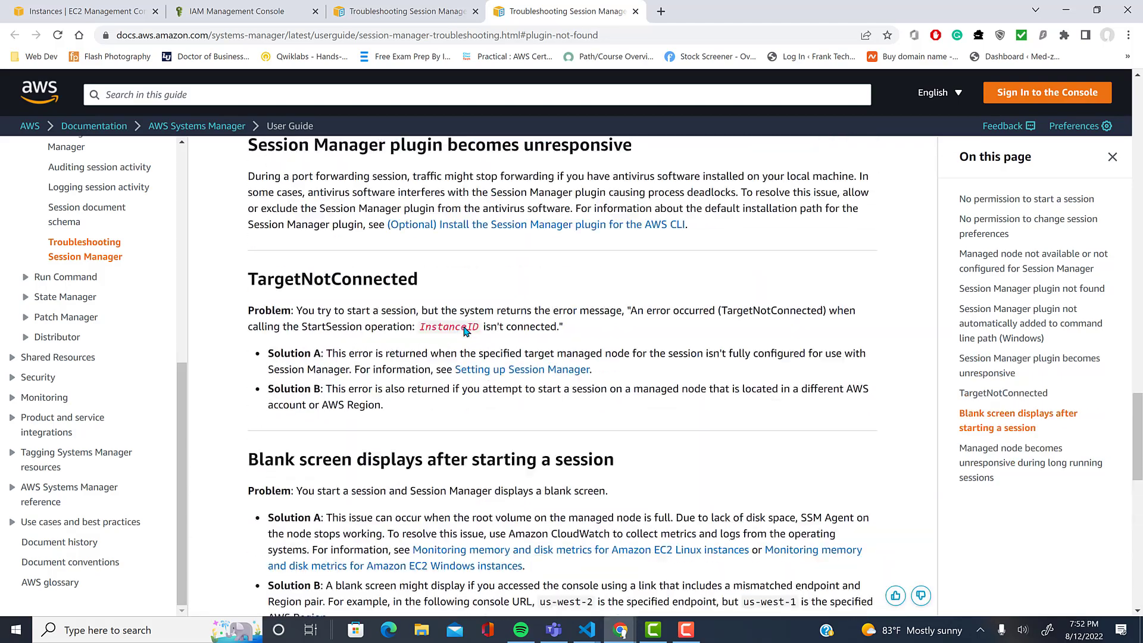
scroll(465, 324, "up", 6)
scroll(468, 327, "down", 2)
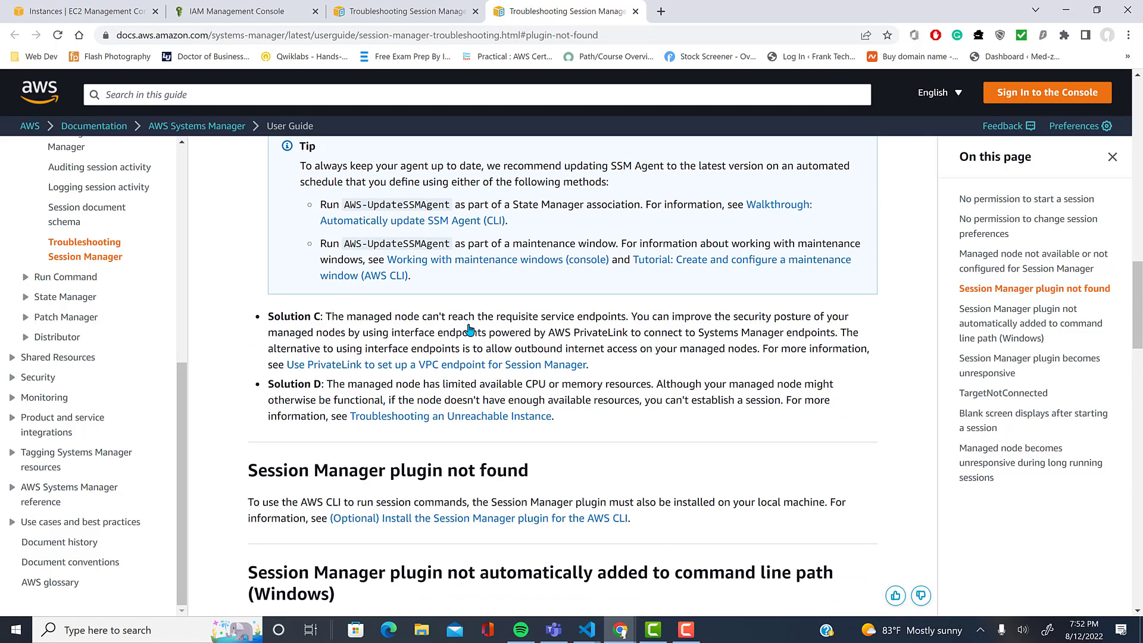
- Open the Session Manager plugin installation guide for the AWS CLI, and copy the download URL of the Windows EXE installer
scroll(470, 329, "up", 5)
scroll(470, 329, "down", 6)
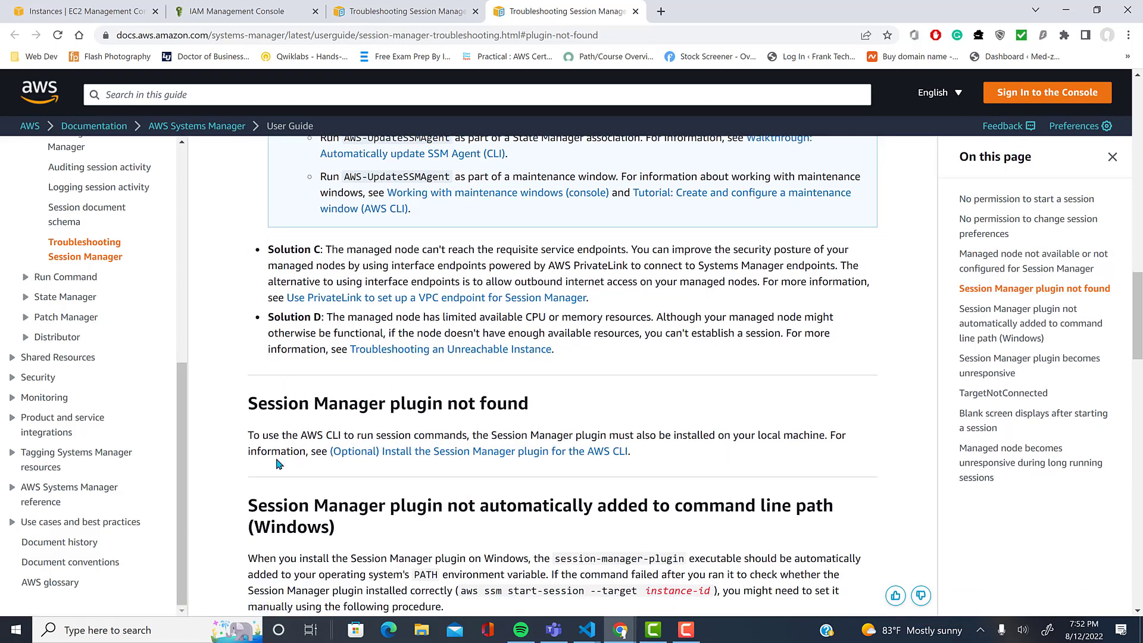
left_click(431, 456)
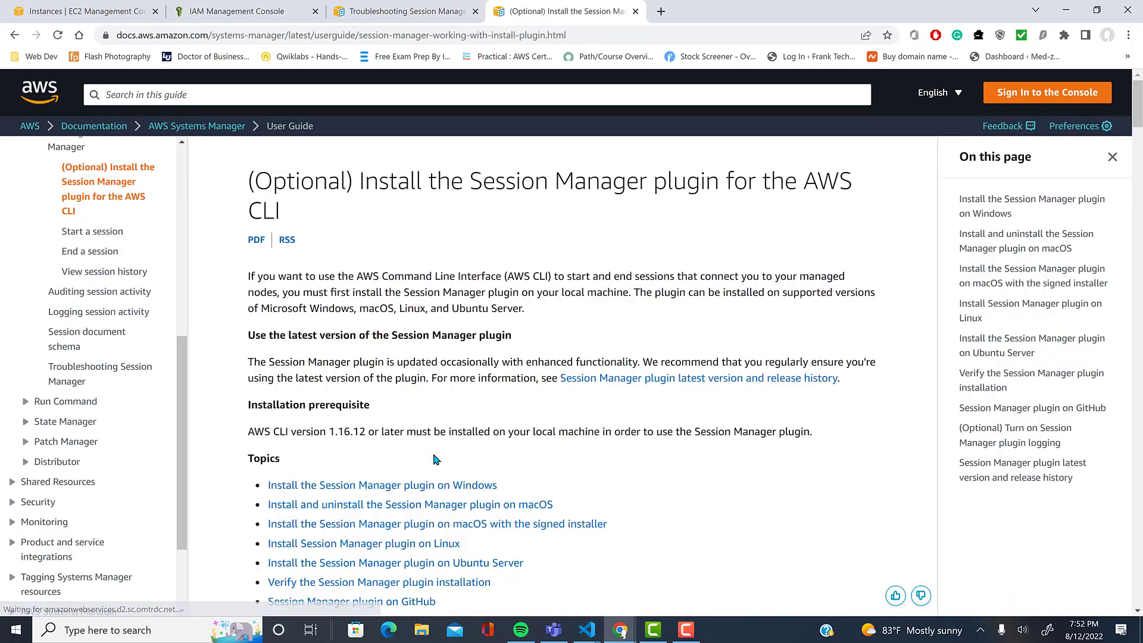
scroll(479, 405, "down", 5)
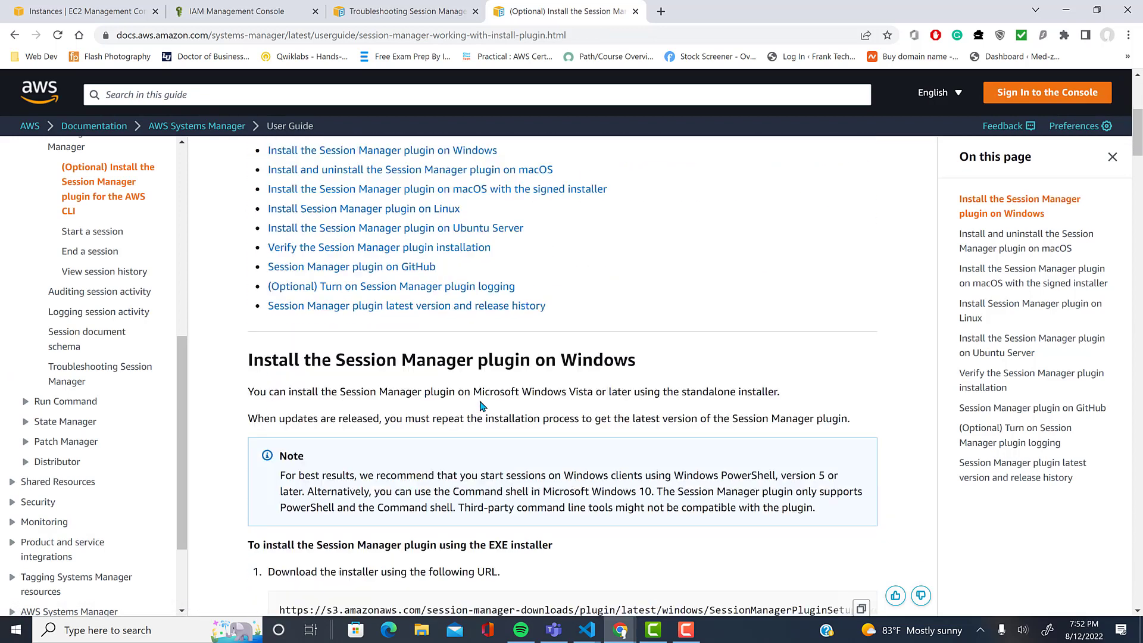
scroll(481, 407, "down", 4)
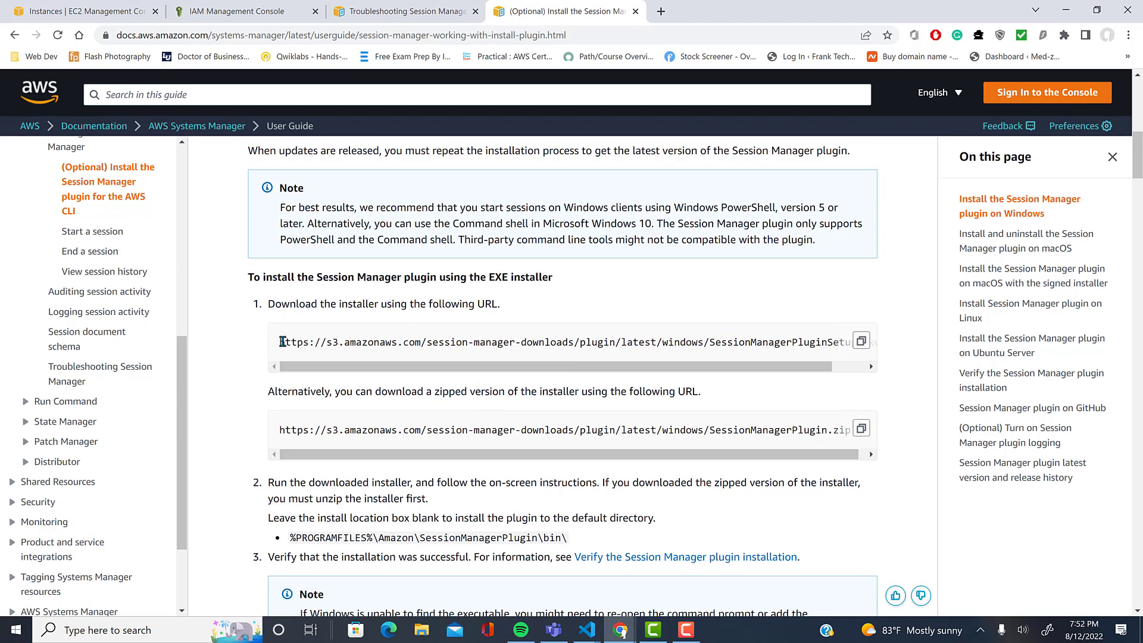
left_click_drag(282, 342, 848, 344)
left_click(861, 342)
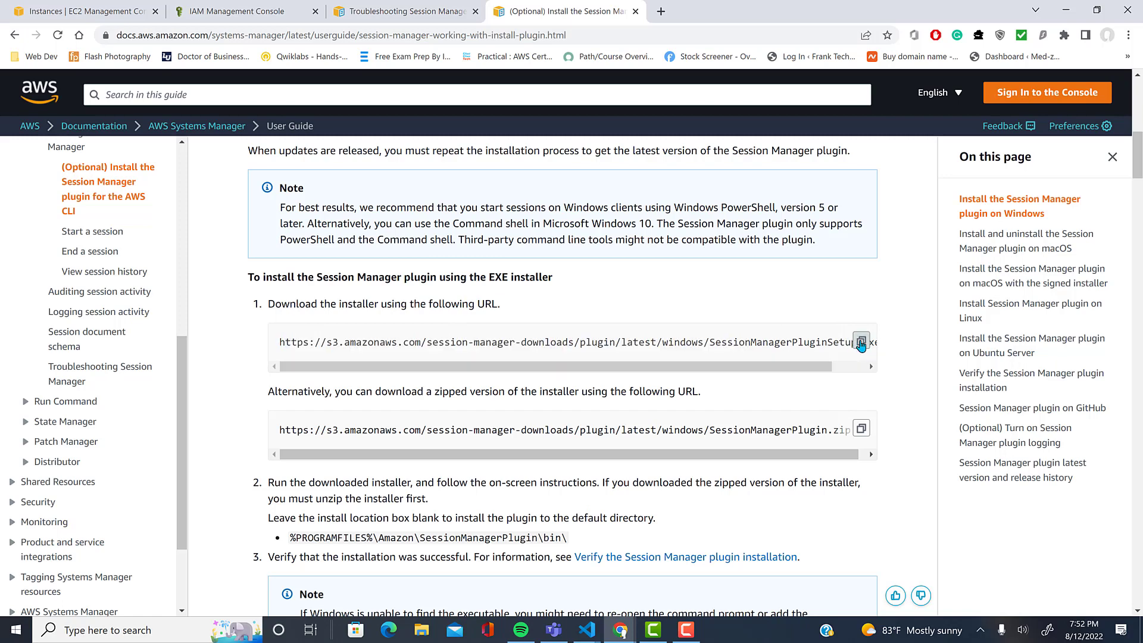
- Load the copied installer URL in a new browser tab, and cancel saving the SessionManagerPluginSetup file
left_click(665, 11)
left_click(624, 23)
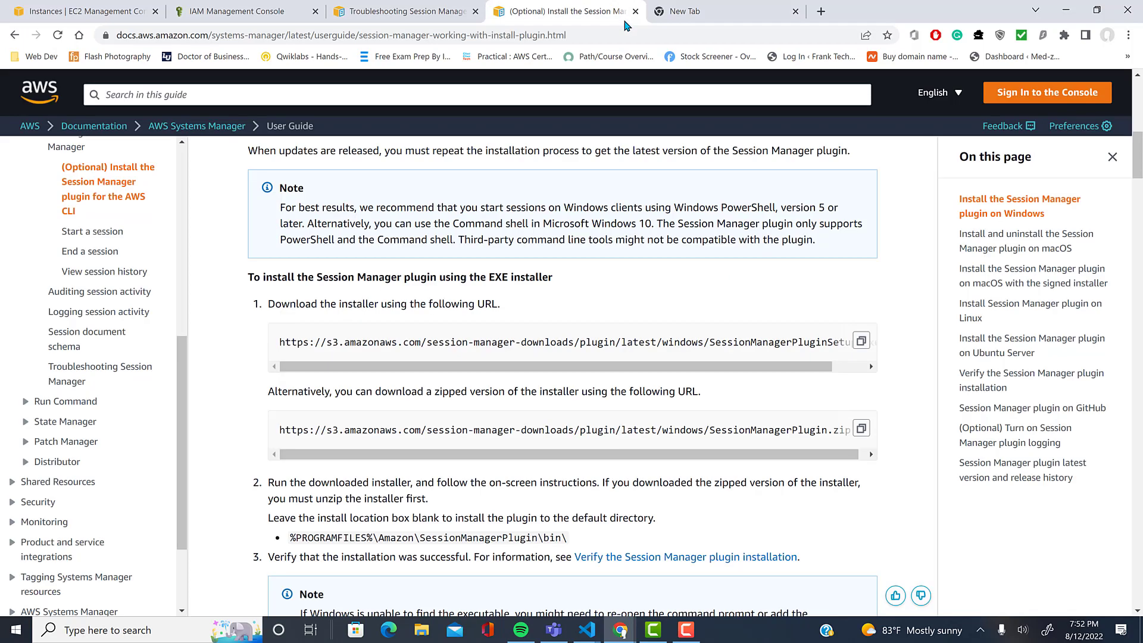
left_click(658, 15)
left_click(650, 36)
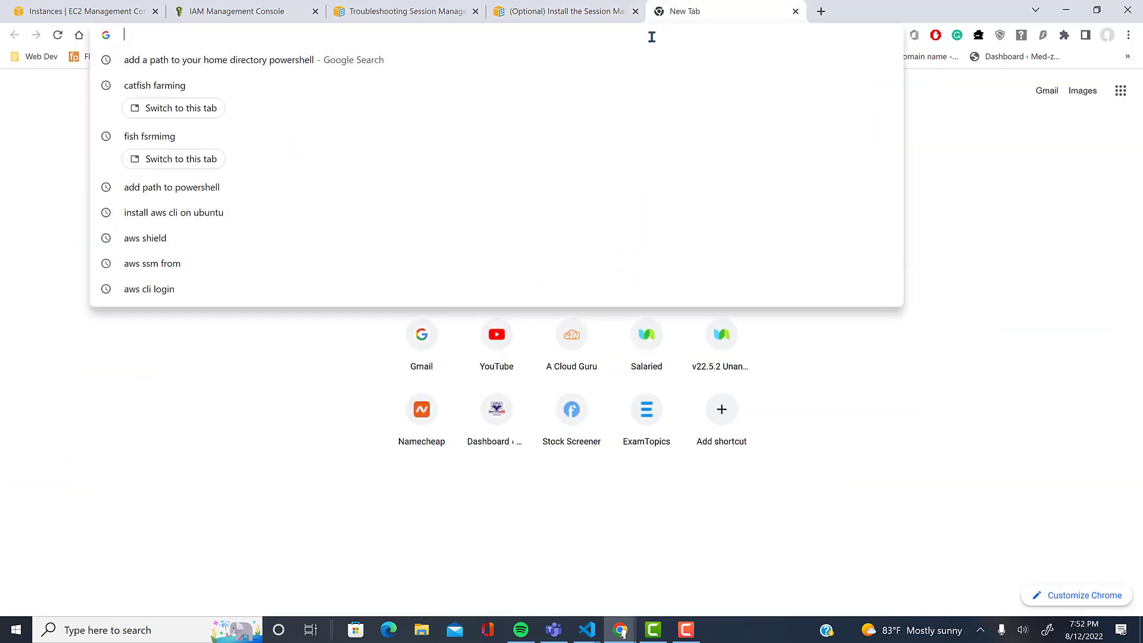
key("ctrl+v")
key("Return")
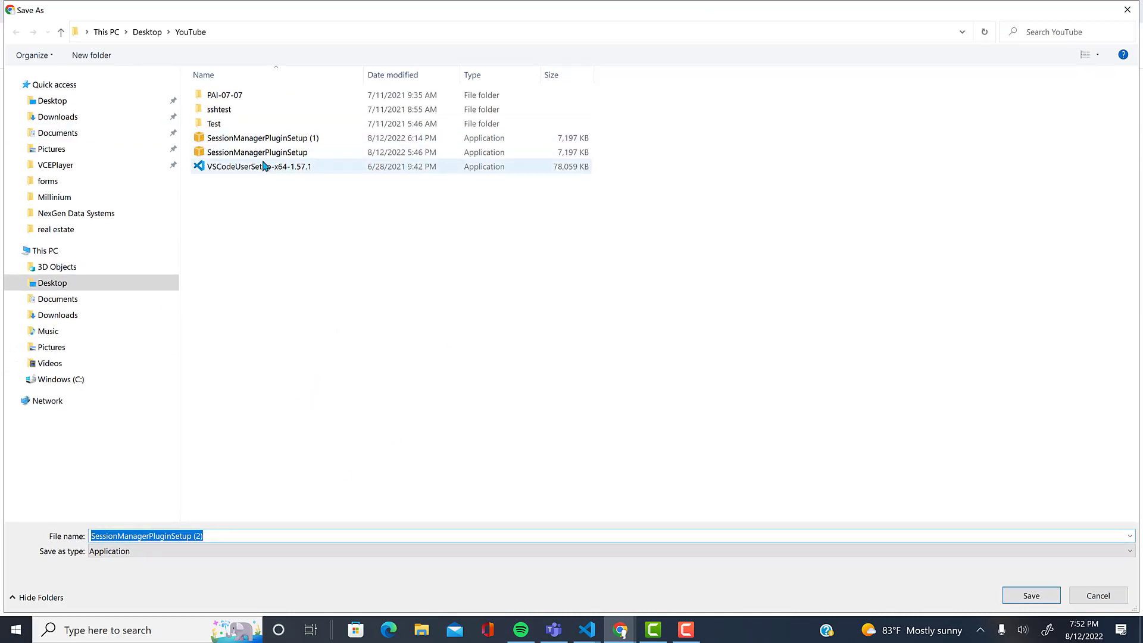
left_click(1097, 596)
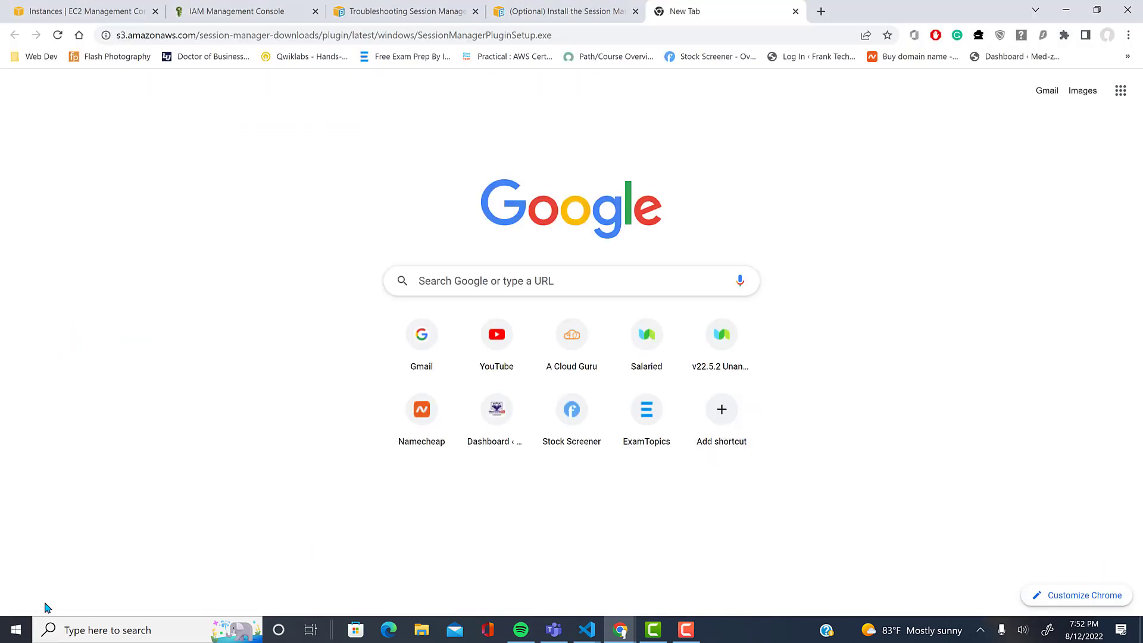
- Search Windows for "sess" and launch the existing SessionManagerPluginSetup.exe installer
left_click(96, 630)
type("sess")
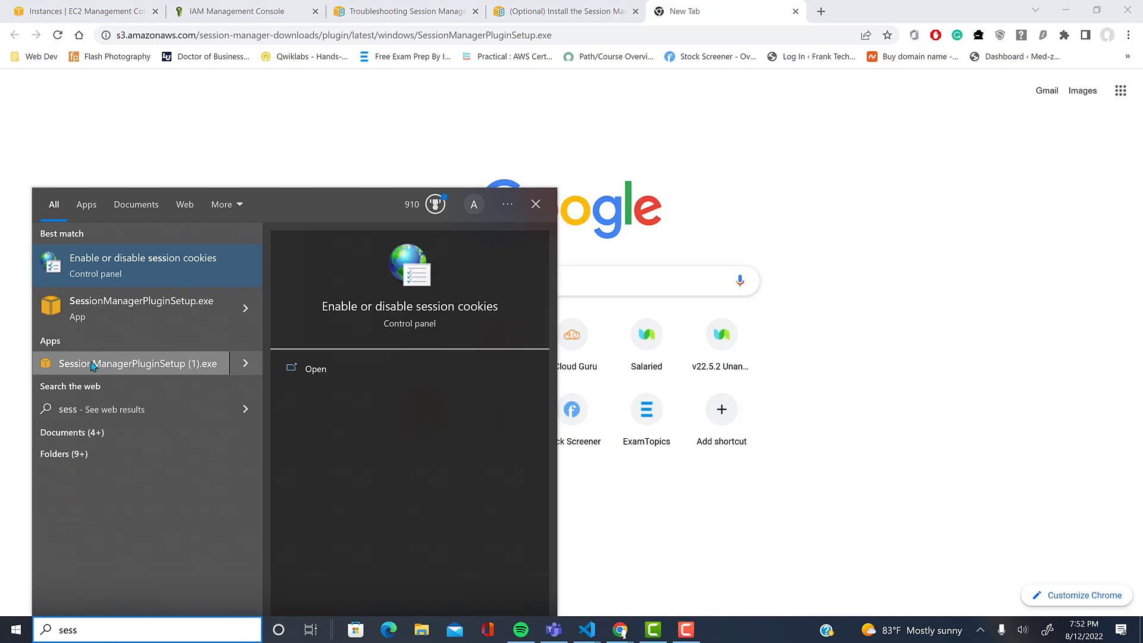
left_click(127, 304)
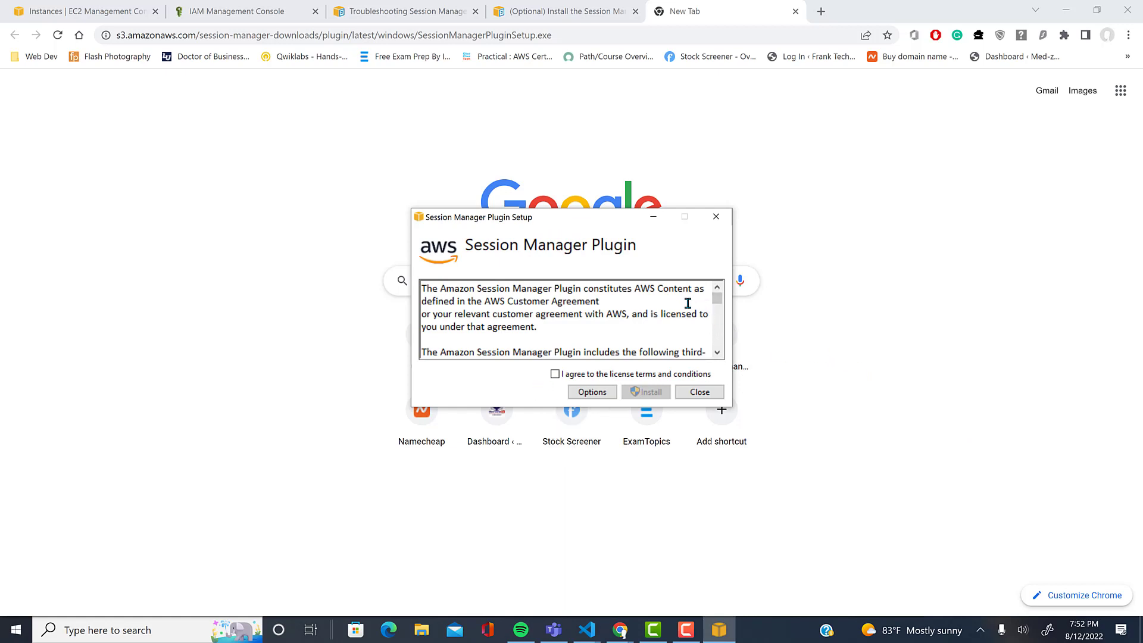
- Accept the license terms, install the Session Manager Plugin, and close the setup window
scroll(682, 310, "down", 5)
scroll(682, 310, "down", 5)
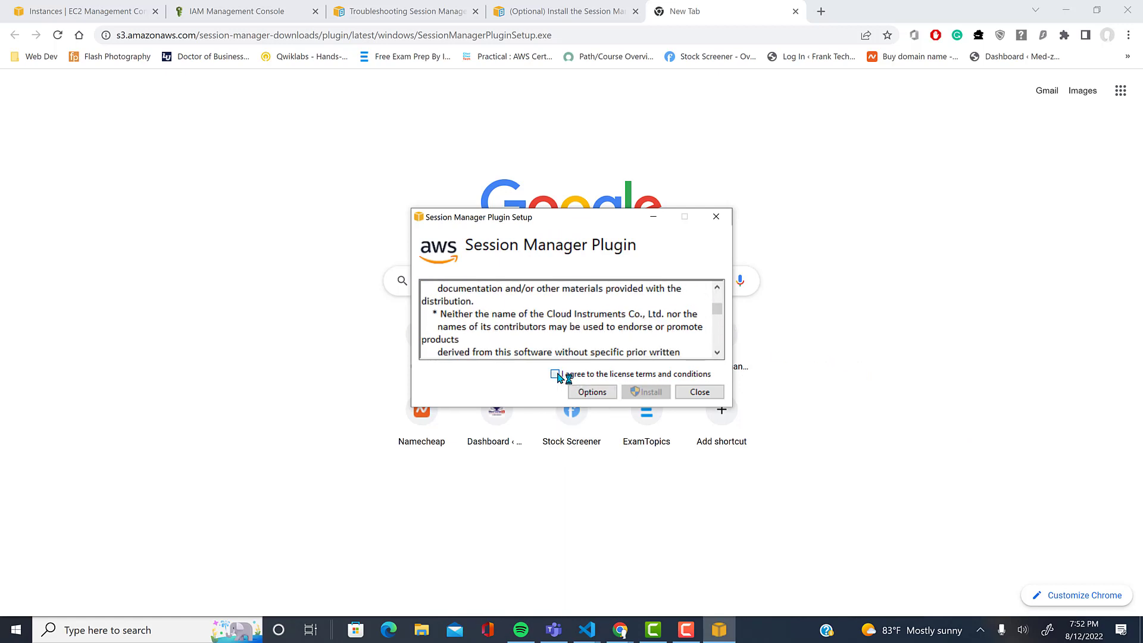
left_click(555, 374)
scroll(572, 348, "down", 3)
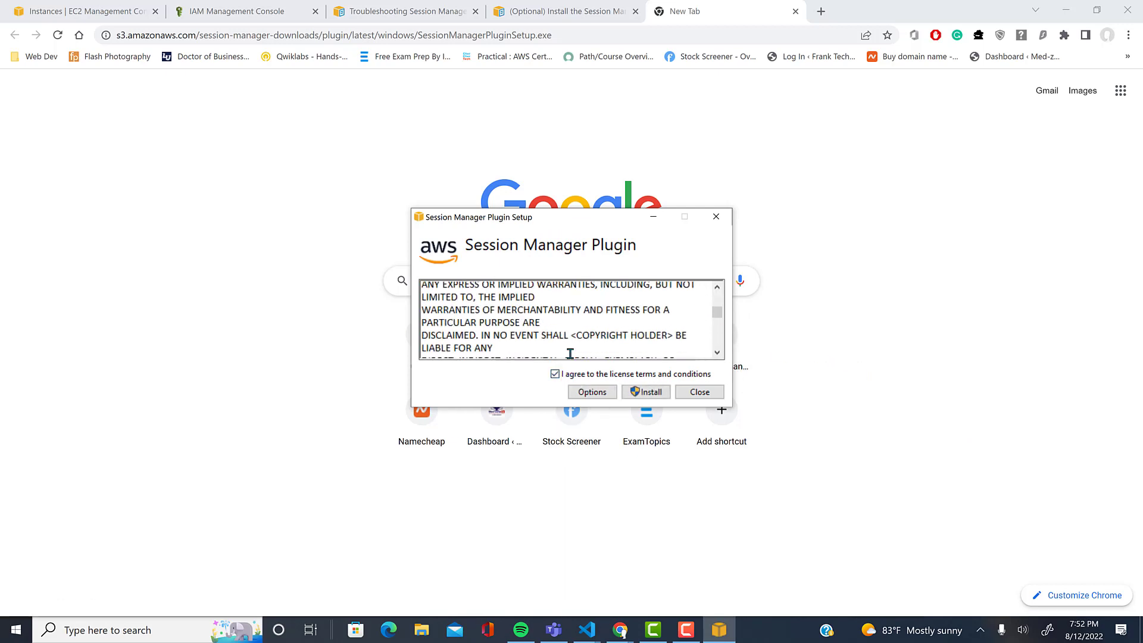
scroll(569, 353, "down", 1)
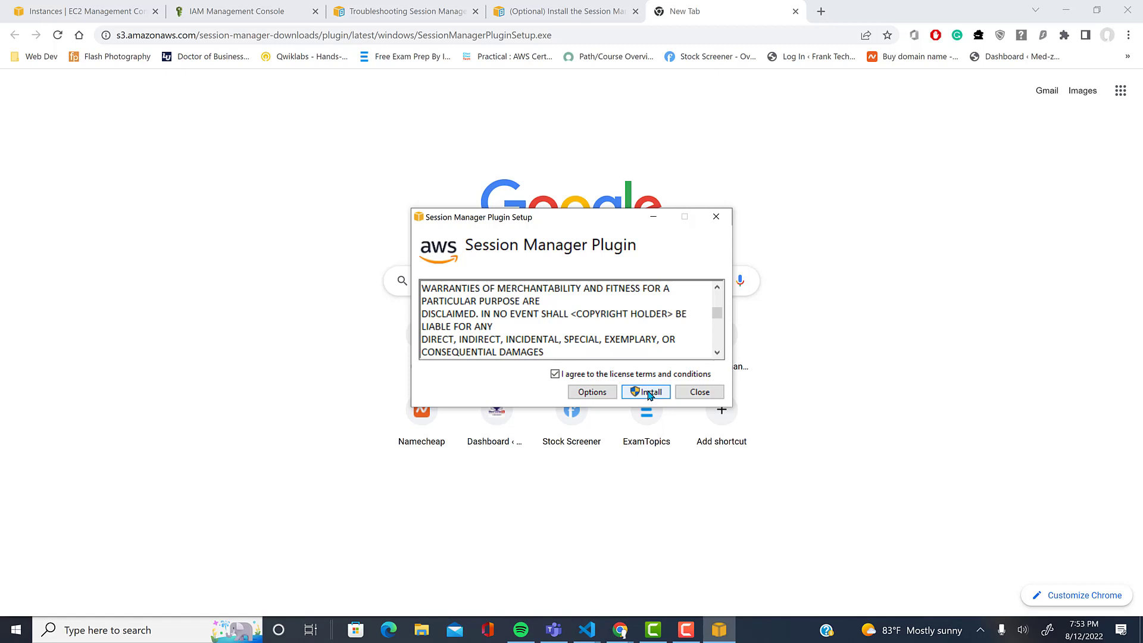
left_click(649, 393)
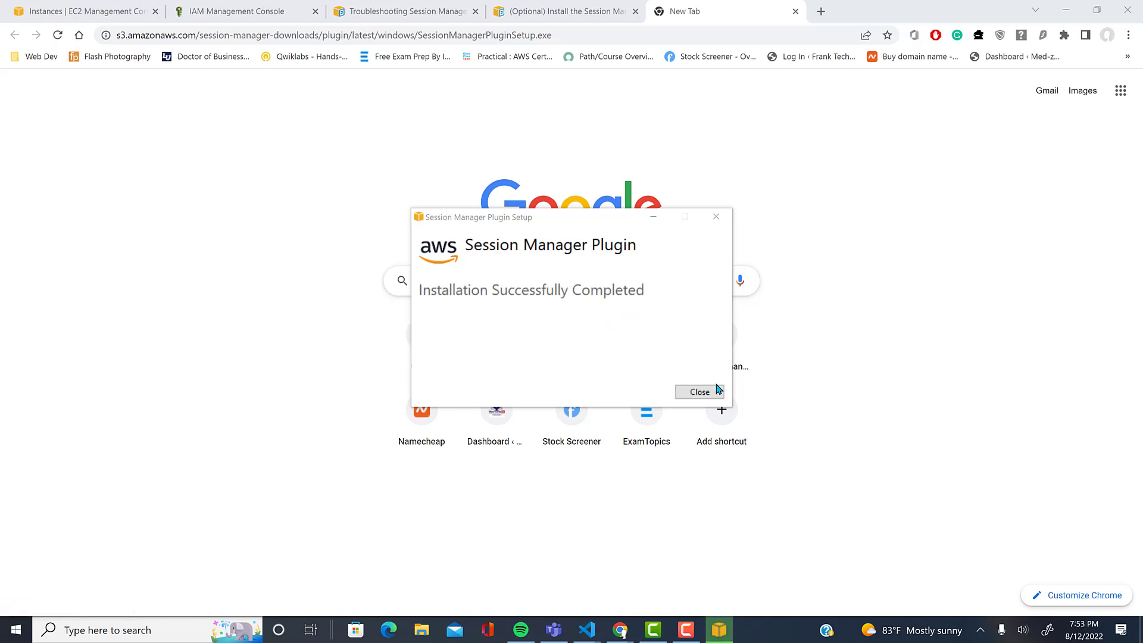
left_click(707, 391)
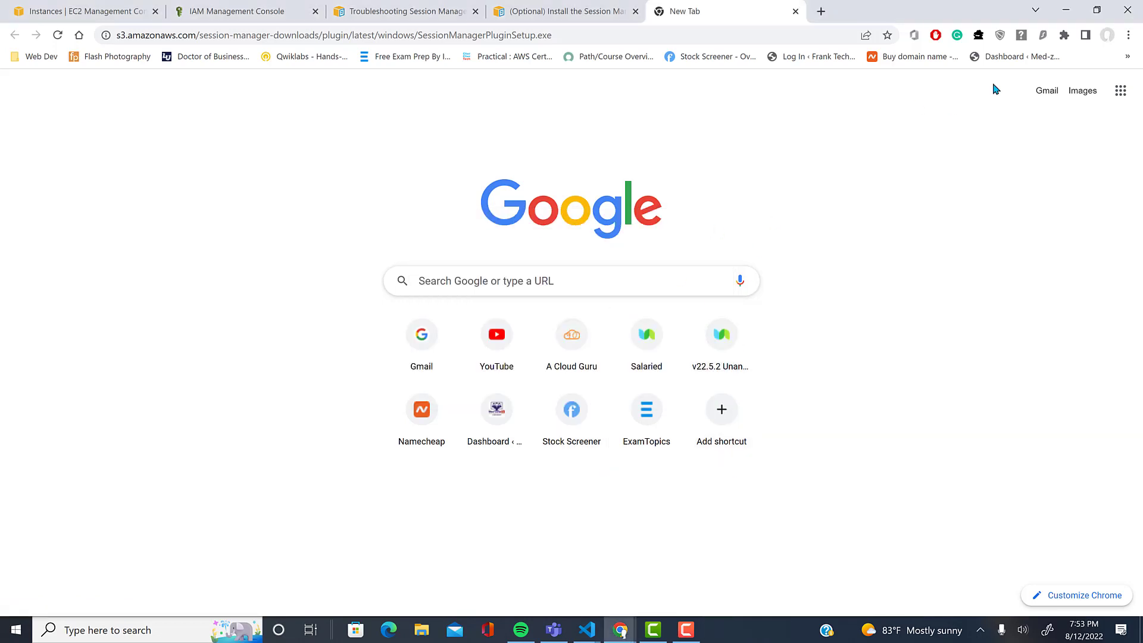
- Switch to the Visual Studio Code terminal, rerun the previous aws ssm start-session command, and list the directory contents with ls
left_click(1066, 10)
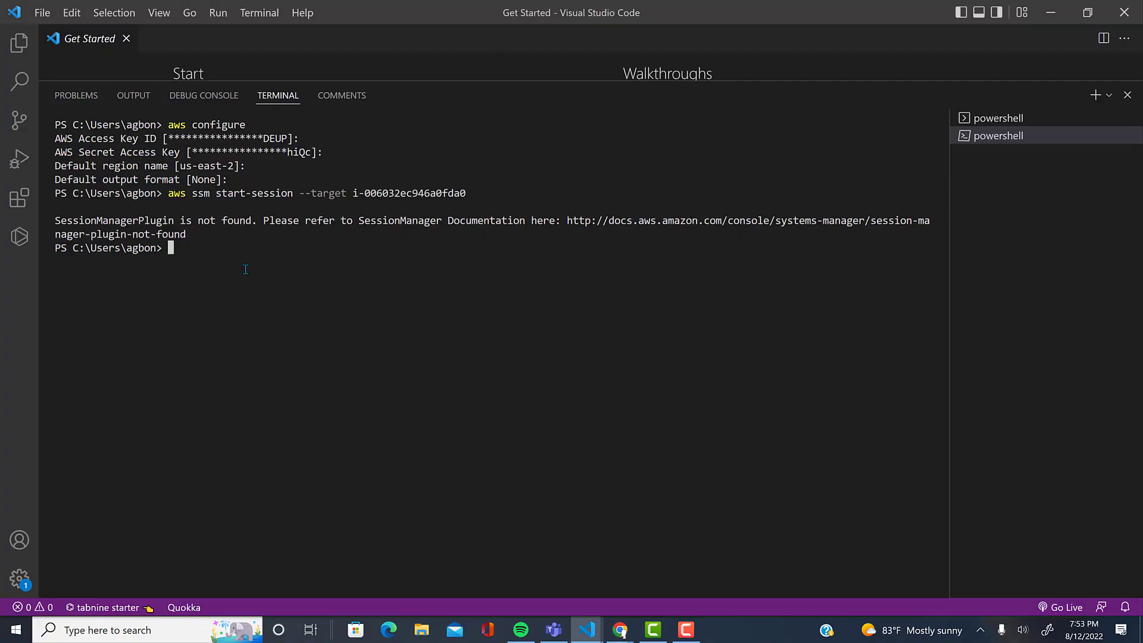
key("Up")
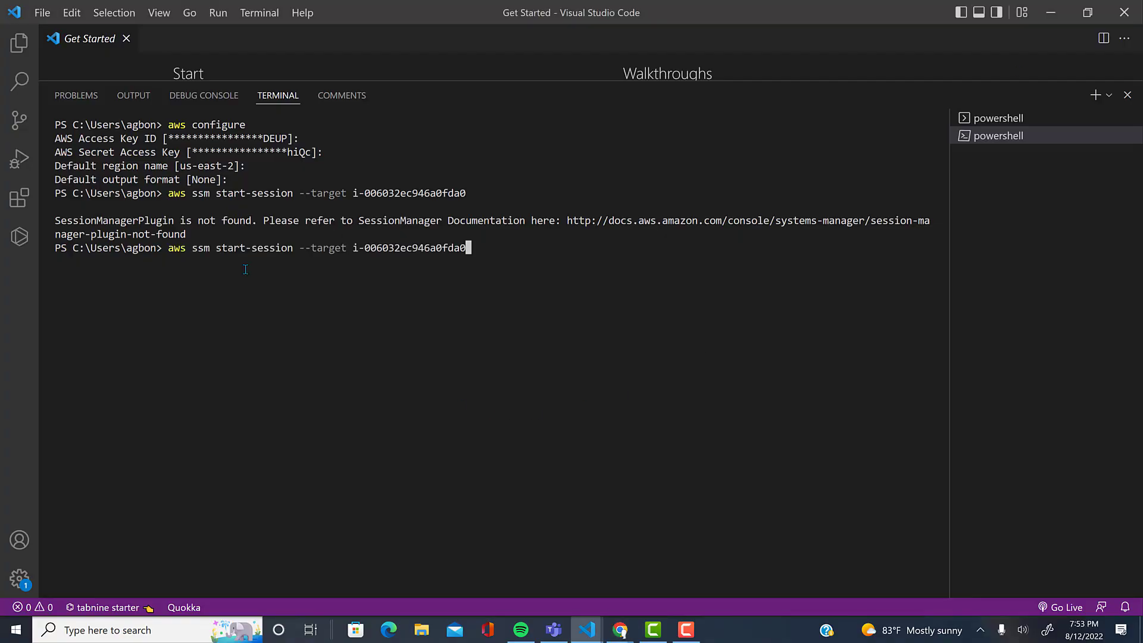
key("Return")
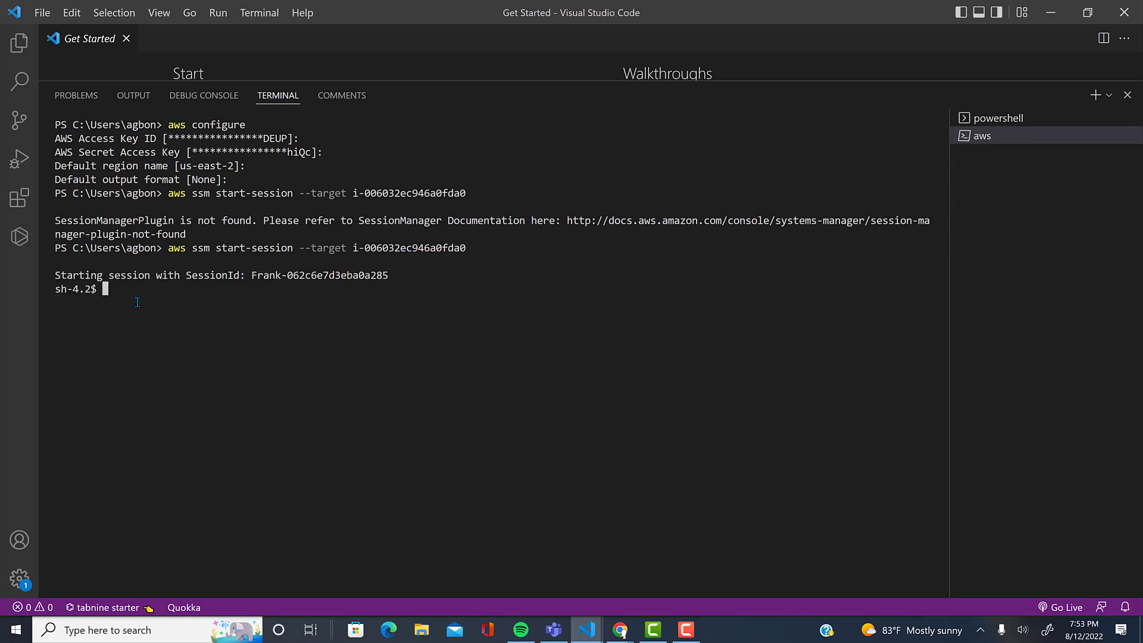
type("ls")
key("Return")
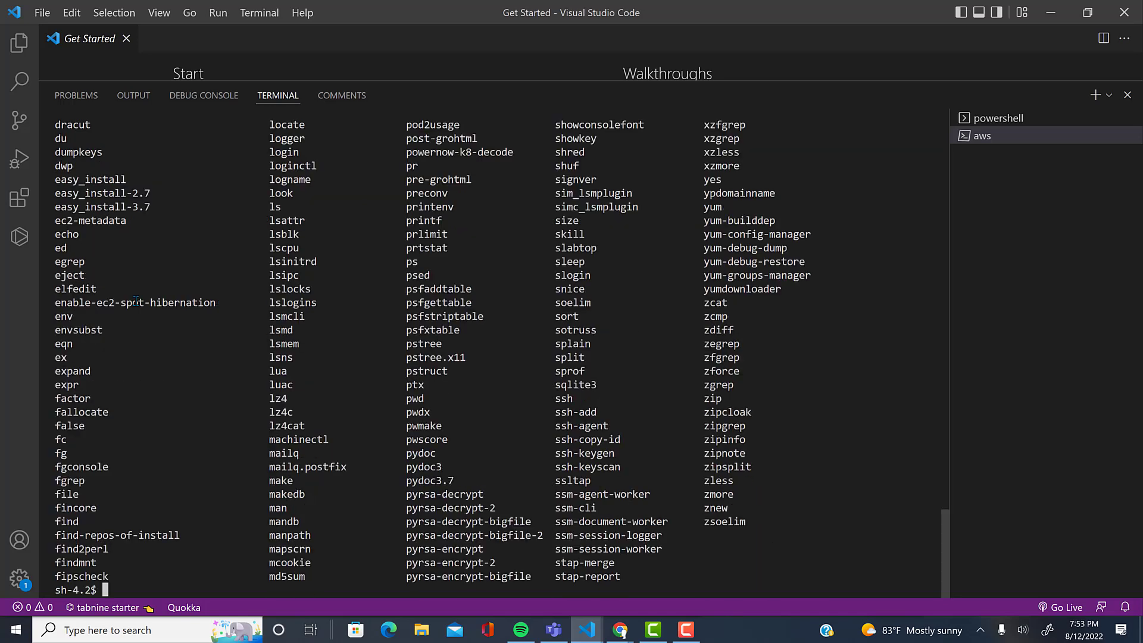
- Run sudo yum update in the instance session and approve the package download with y
type("sudo yo")
key("BackSpace")
type("um update")
key("Return")
type("ey")
key("Return")
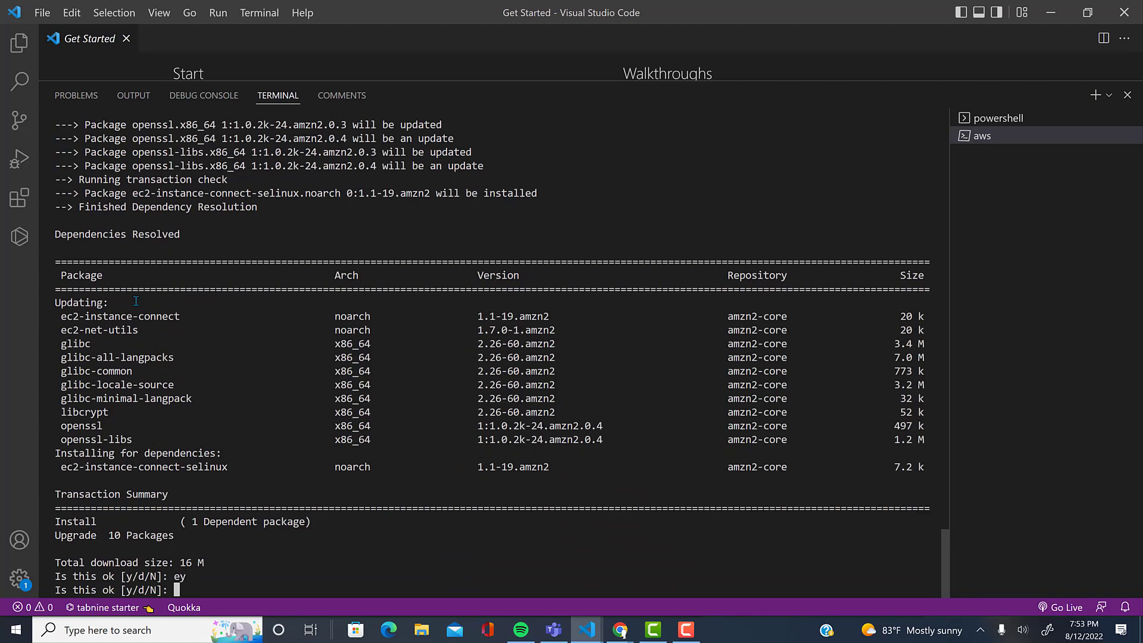
type("y")
key("Return")
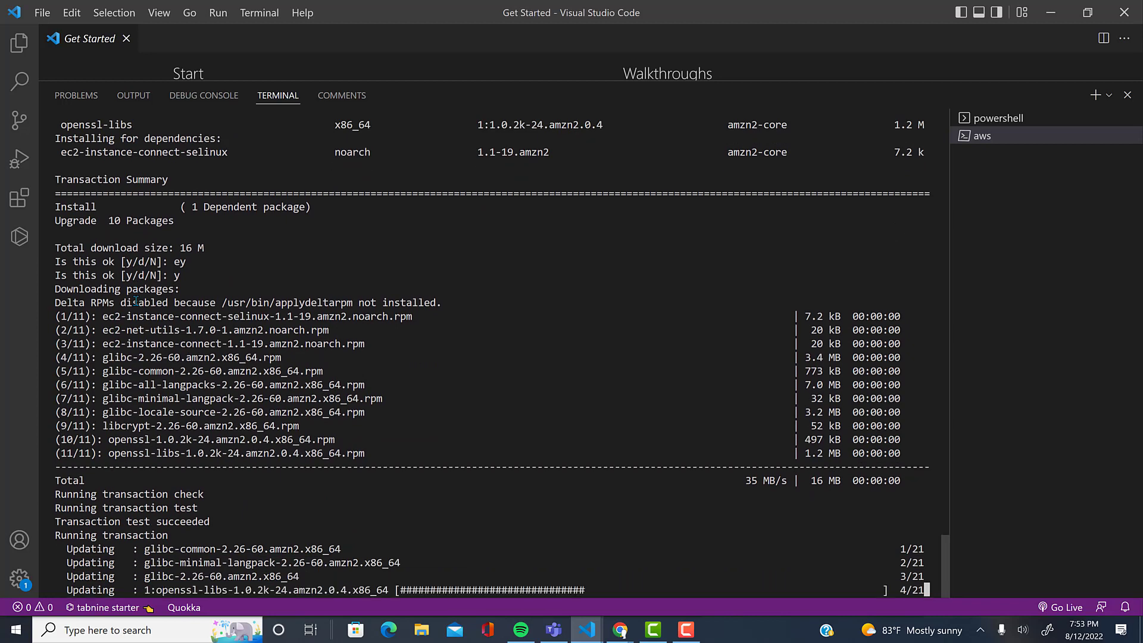